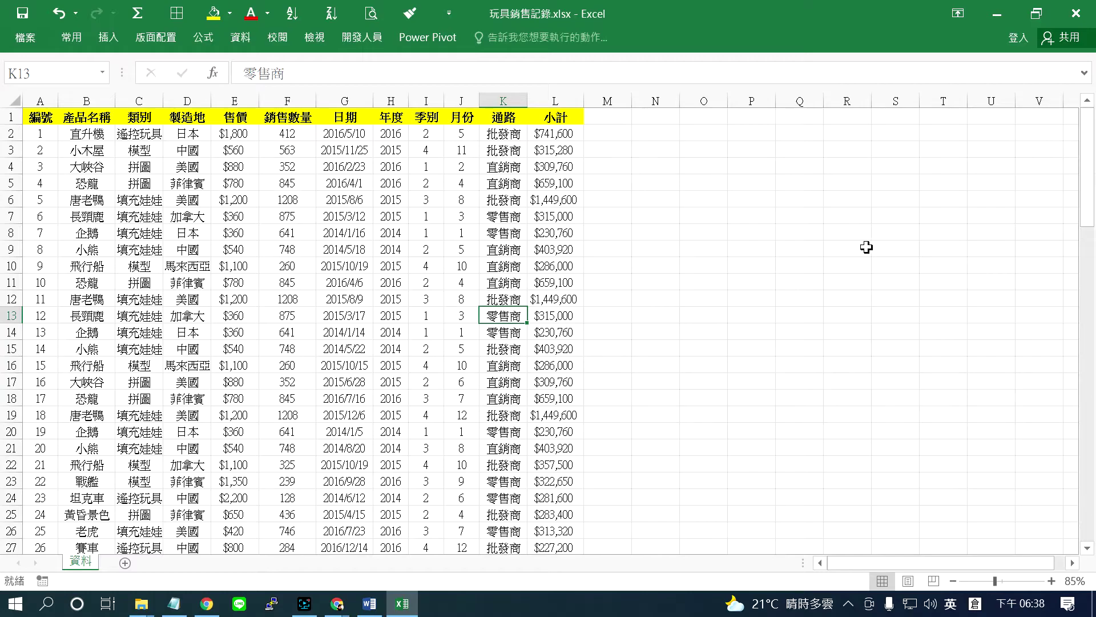
- Widen column L so the 小計 totals show fully, and point out the channel entries in column K
ctrl+scroll(786, 251, up, 2)
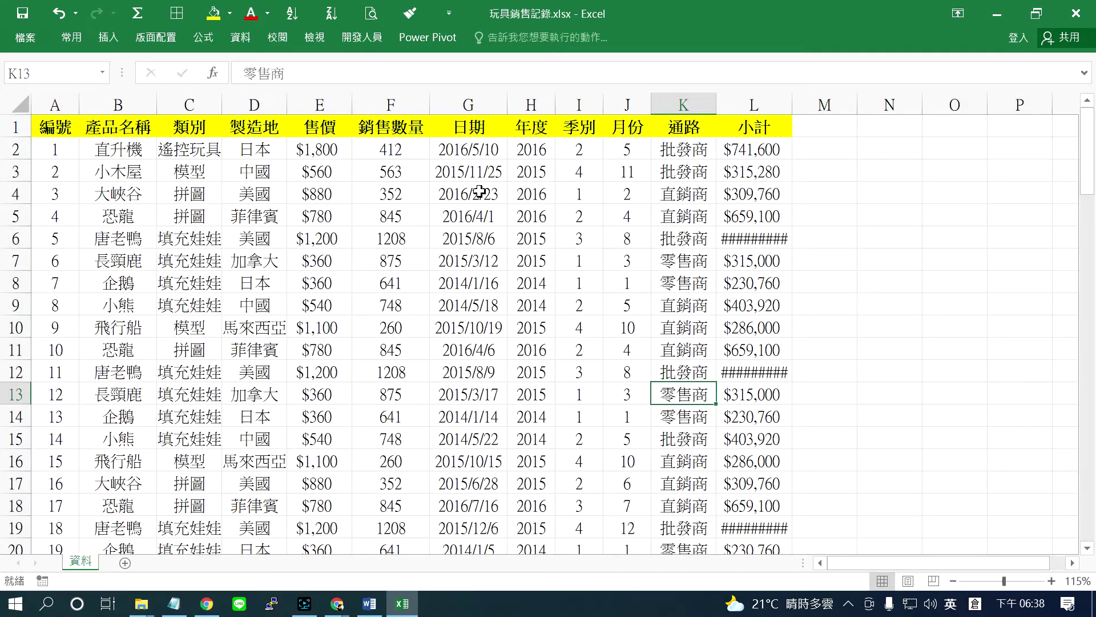
drag(792, 105, 820, 105)
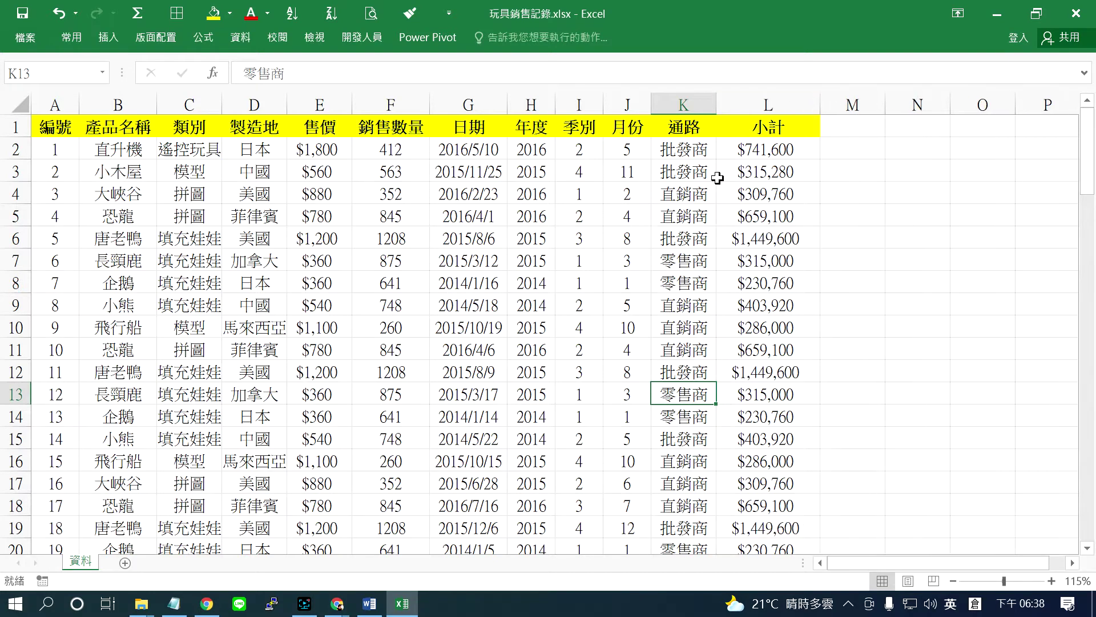
click(692, 128)
click(694, 152)
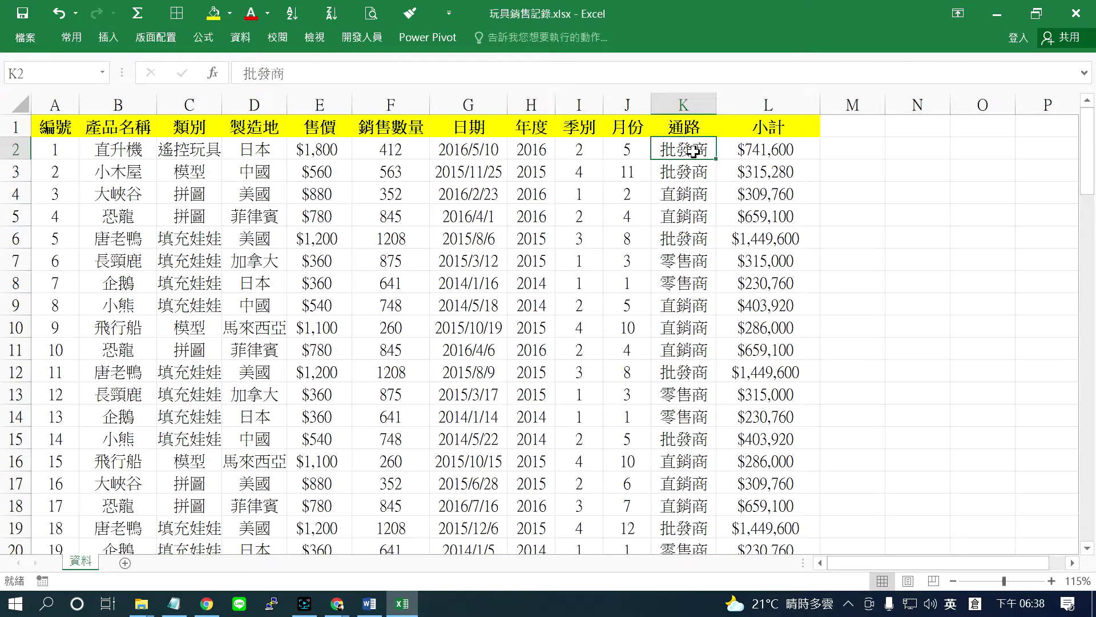
click(692, 191)
click(694, 235)
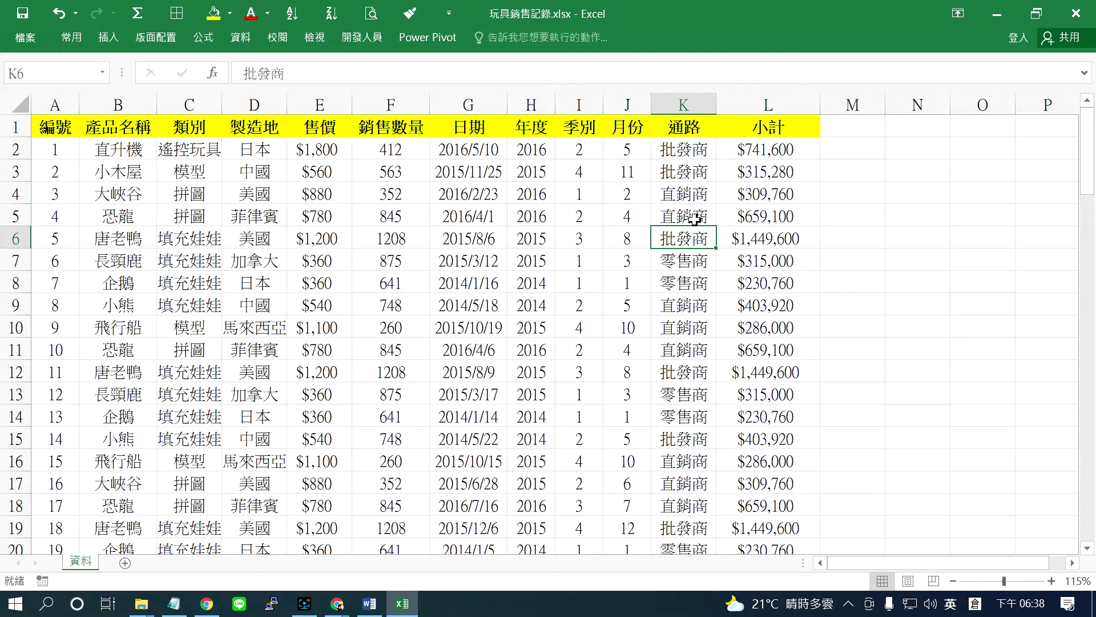
- Fill K2 (批發商), K4 (直銷商) and K7 (零售商) light orange
click(700, 149)
click(229, 13)
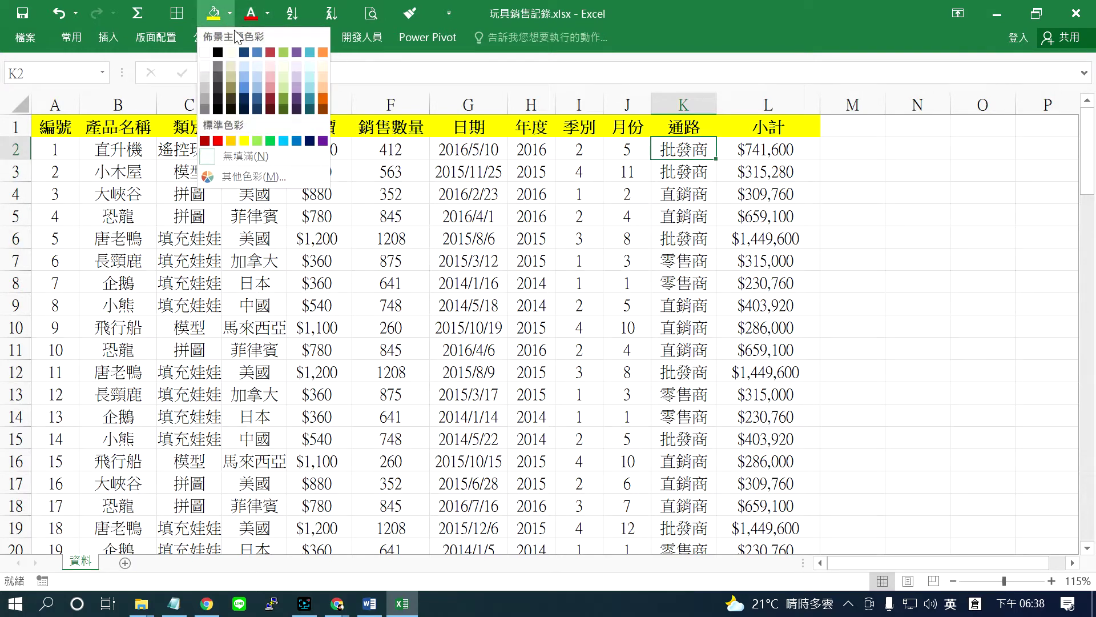
click(323, 76)
click(694, 194)
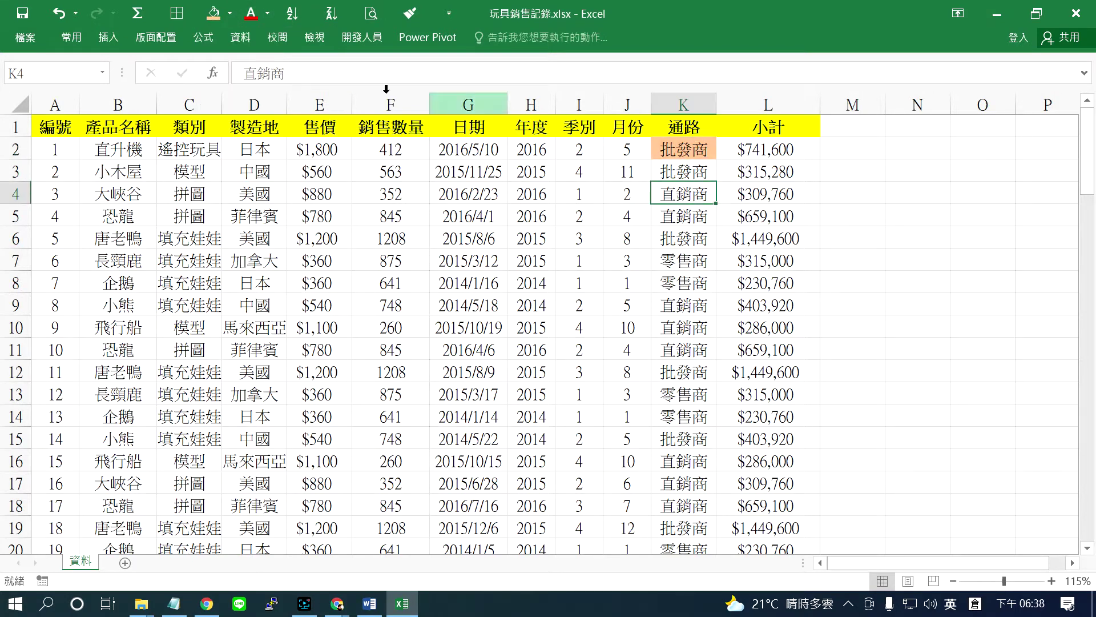
click(213, 13)
click(689, 254)
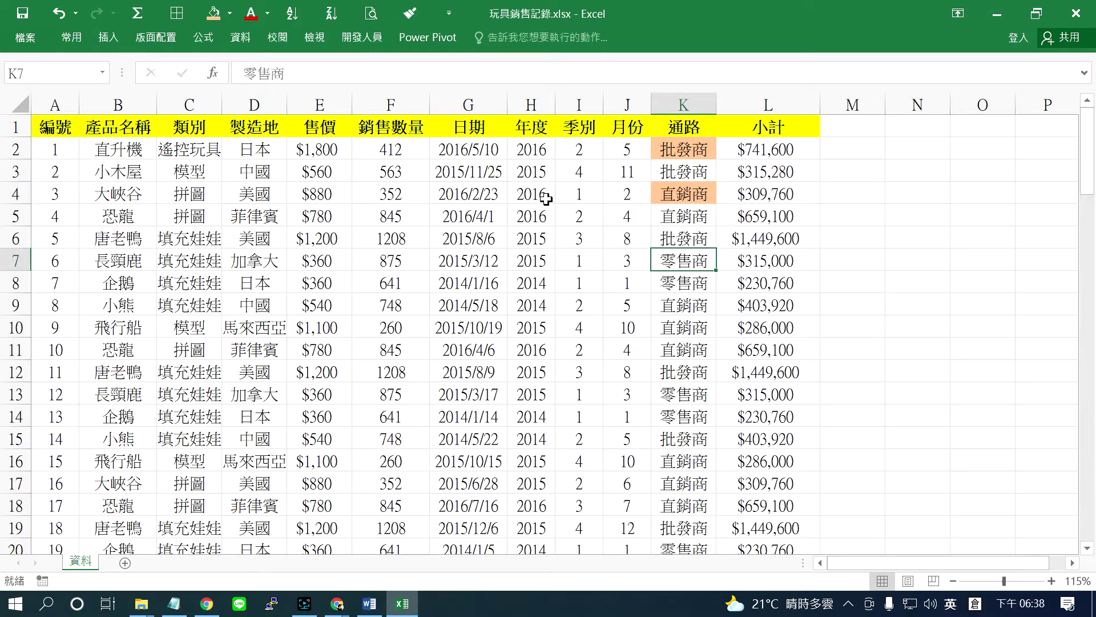
click(213, 13)
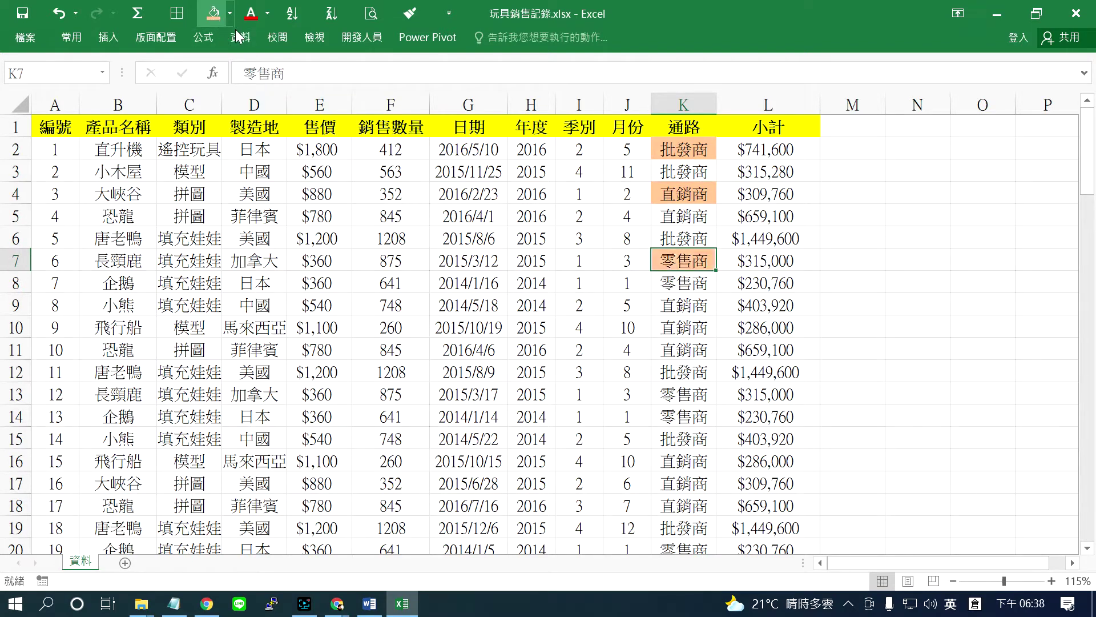
- Select the channel-to-小計 cells of rows 2, 3 and 6, then switch to the Word notes
click(834, 220)
drag(688, 151, 790, 153)
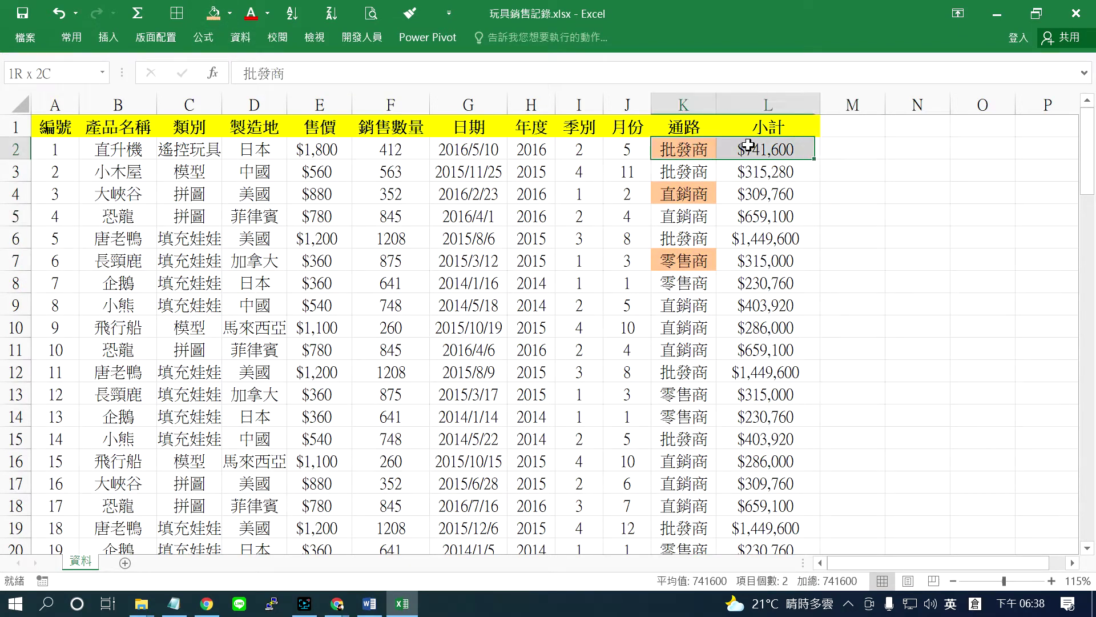
drag(690, 171, 780, 172)
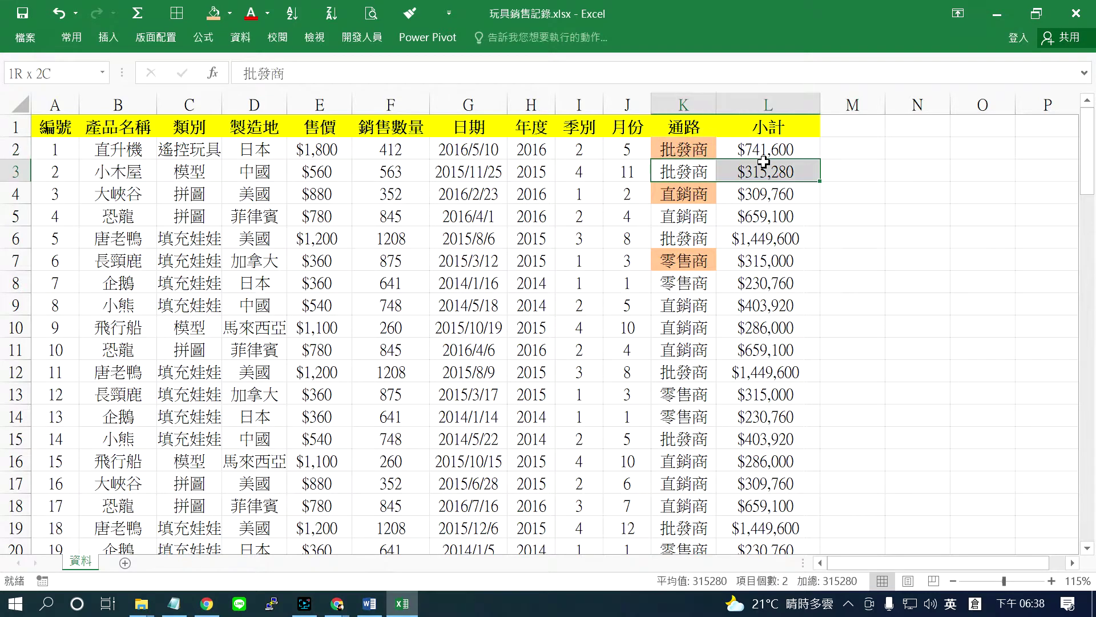
drag(697, 235, 780, 236)
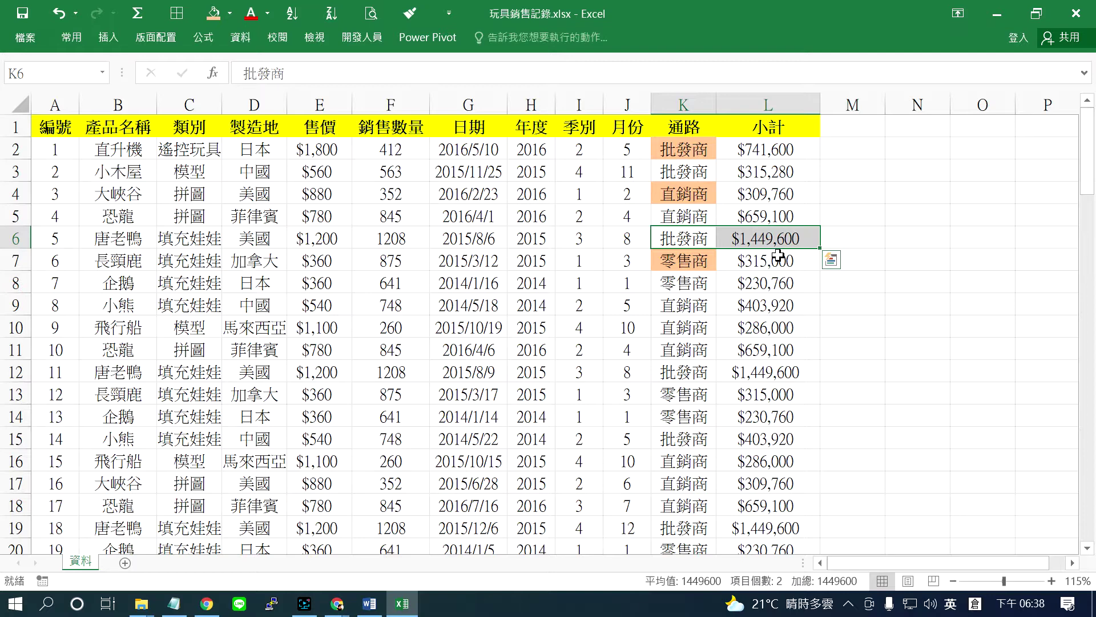
key(ctrl+q)
click(865, 237)
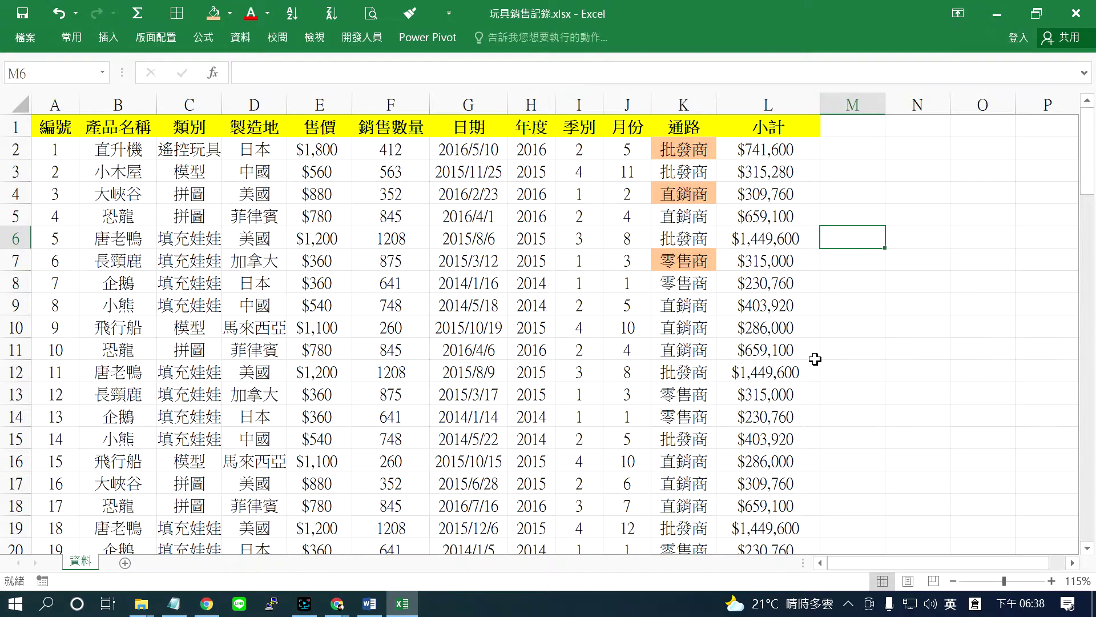
click(369, 604)
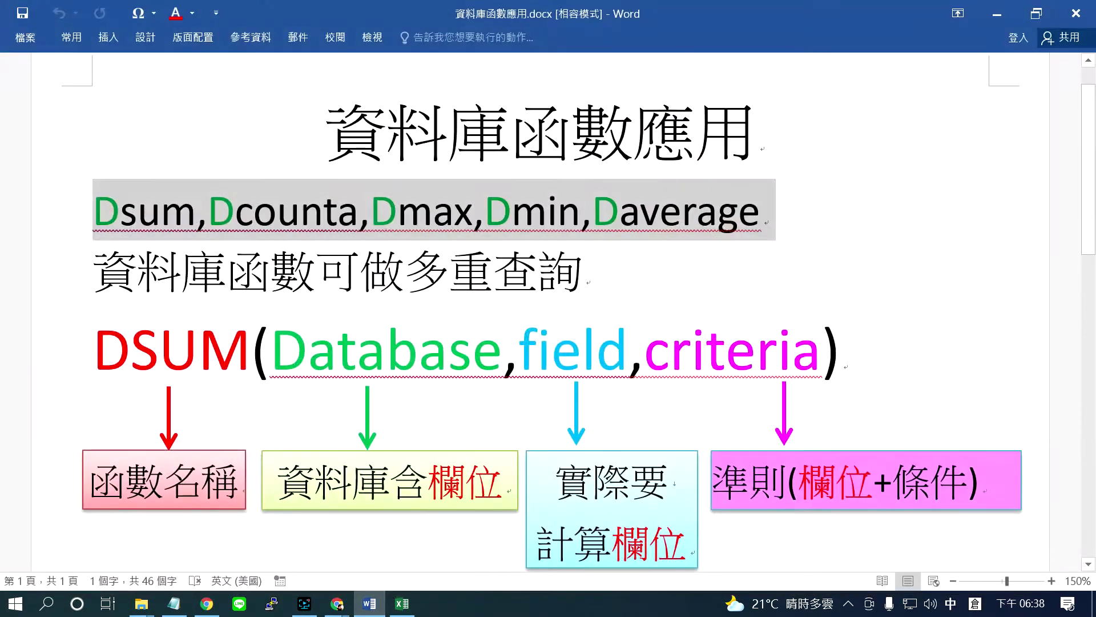
- Highlight the function names Dsum, Dcounta and Daverage in the notes
click(337, 354)
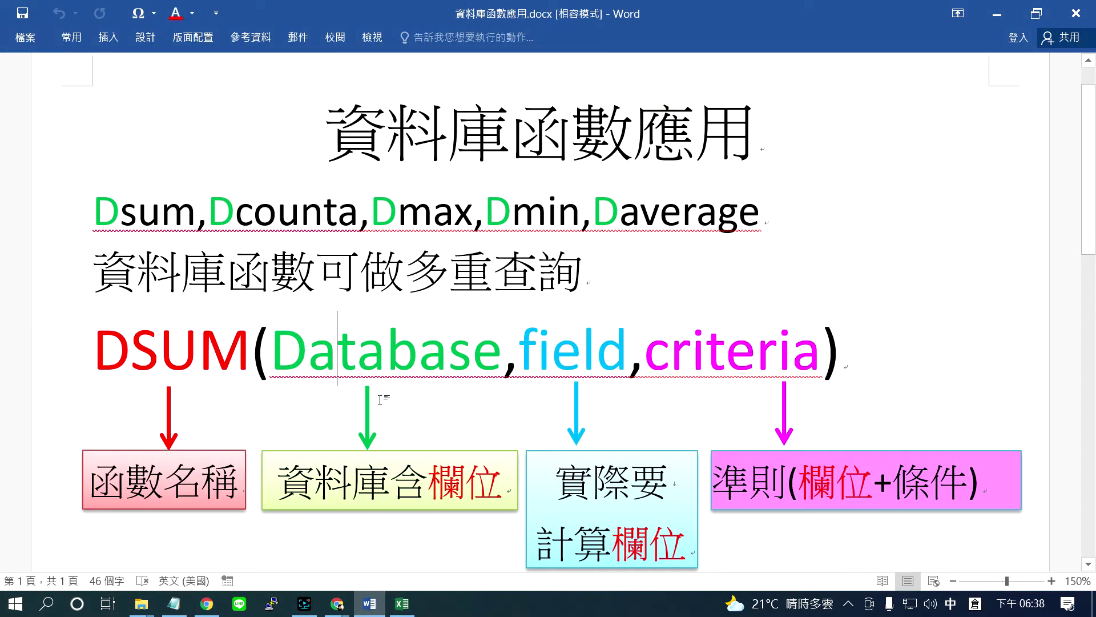
scroll(379, 397, down, 2)
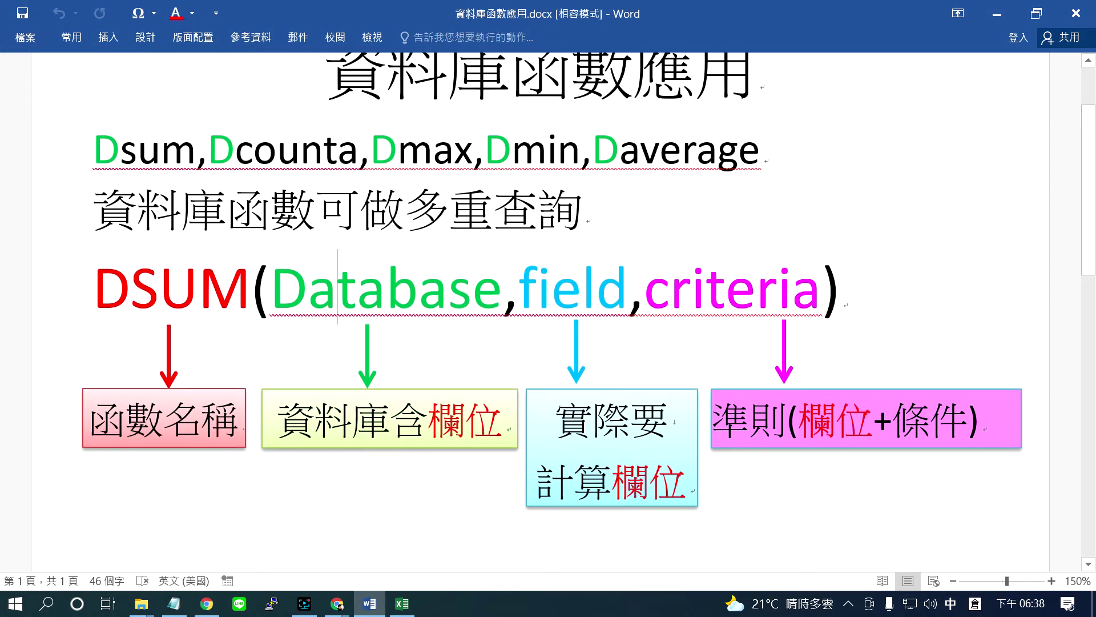
drag(197, 149, 120, 148)
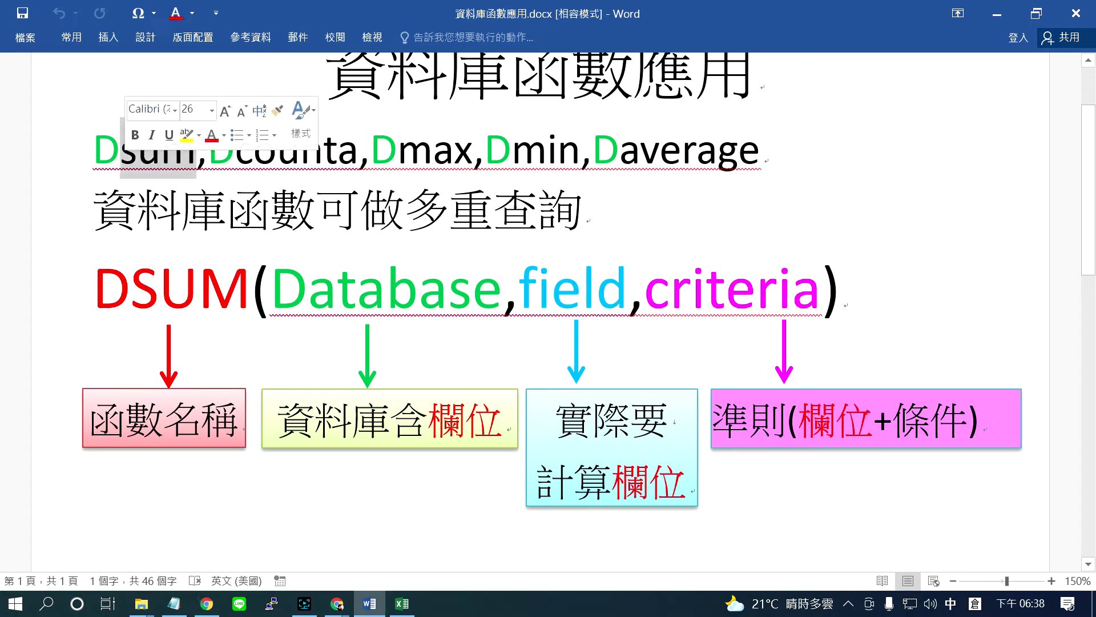
mouse_move(337, 149)
mouse_down()
mouse_move(358, 148)
mouse_move(234, 149)
mouse_up()
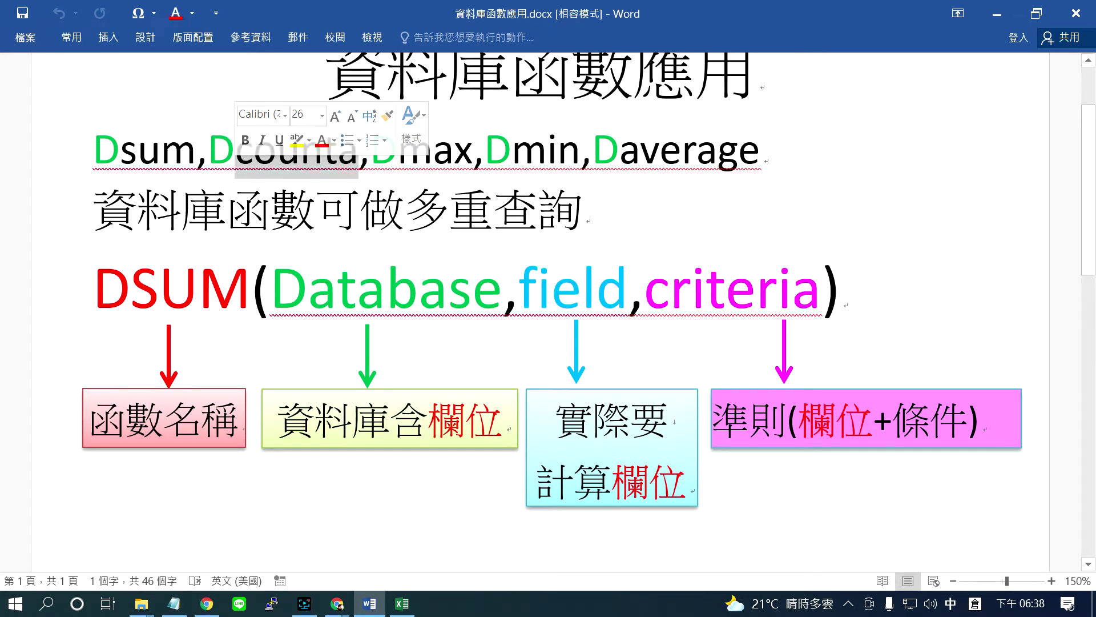
drag(397, 148, 558, 148)
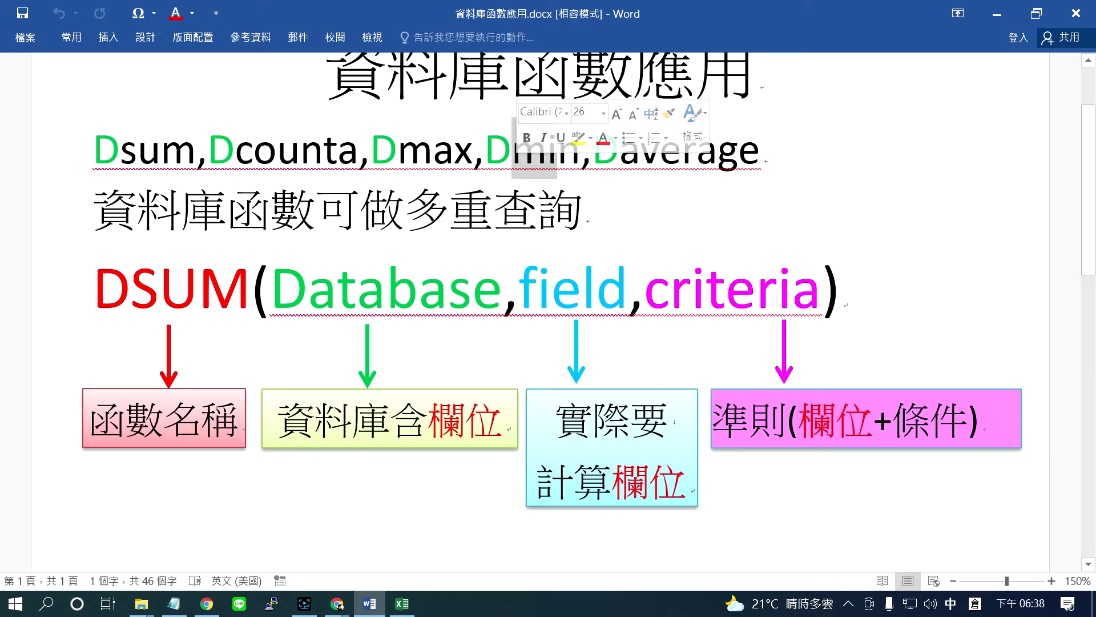
drag(759, 148, 620, 149)
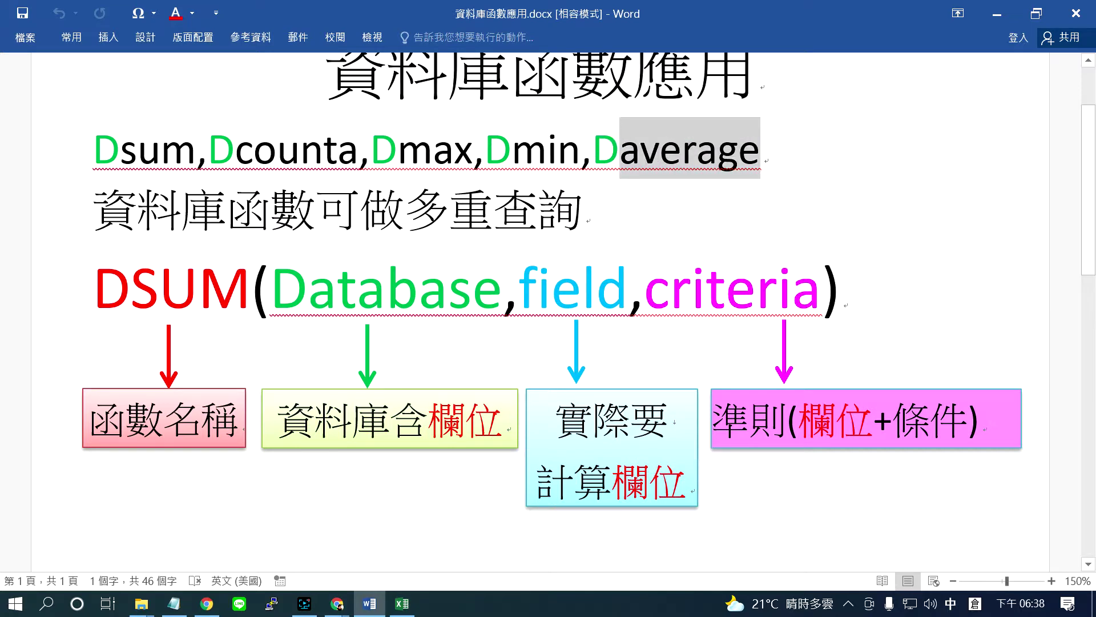
- Highlight DSUM's Database, field and criteria arguments with their 欄位 and 條件 explanations
drag(502, 288, 270, 288)
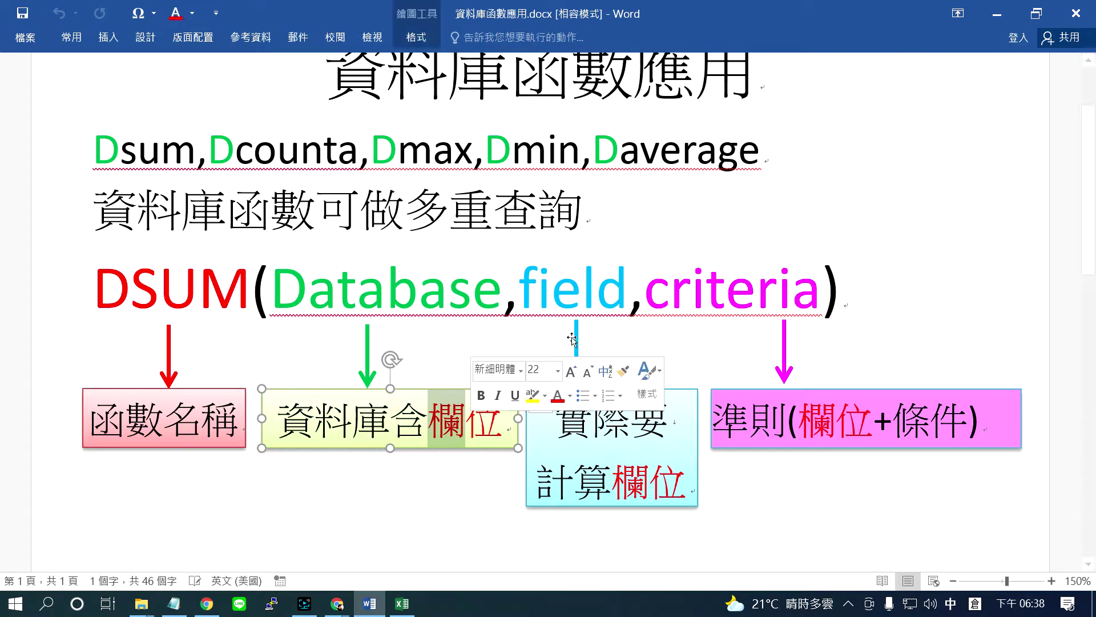
drag(628, 288, 519, 289)
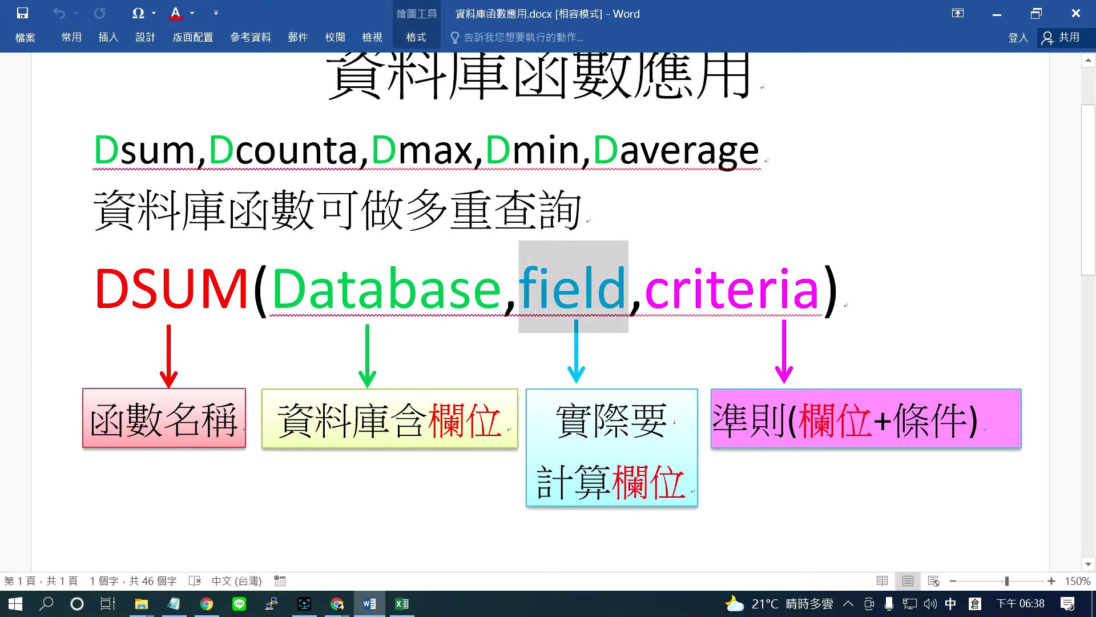
click(581, 288)
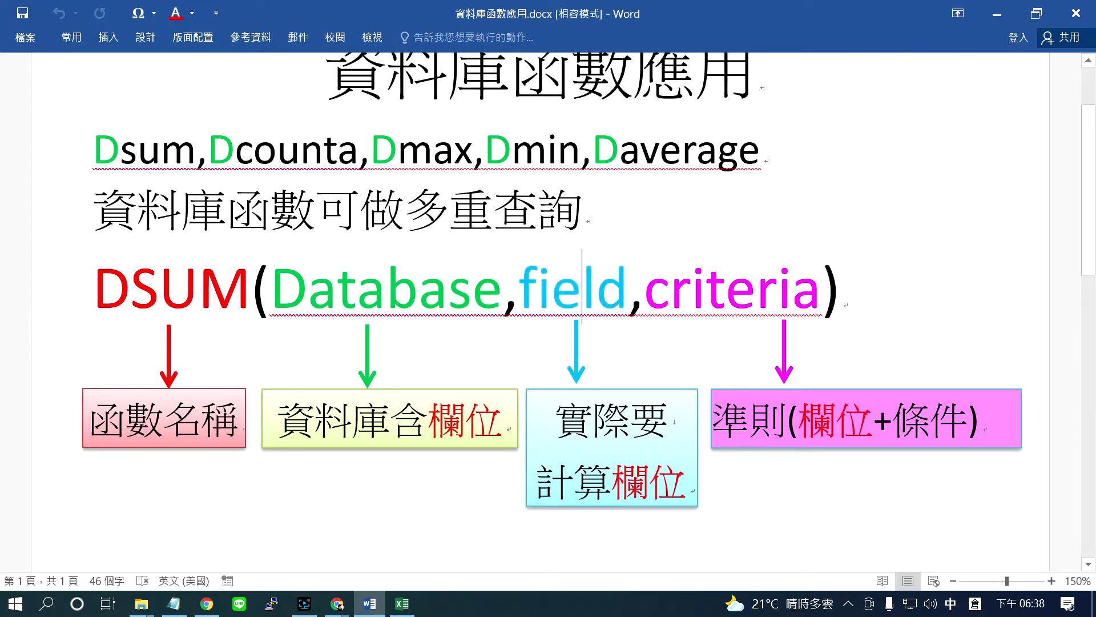
drag(628, 288, 519, 289)
drag(685, 482, 614, 482)
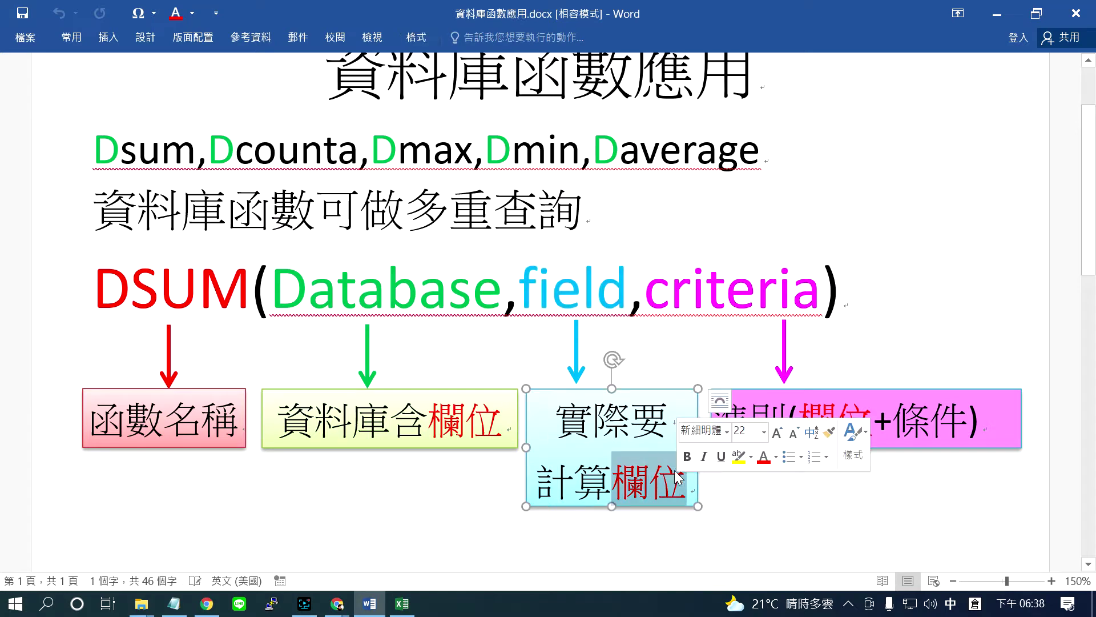
mouse_move(669, 289)
mouse_down()
mouse_move(645, 288)
mouse_move(821, 289)
mouse_up()
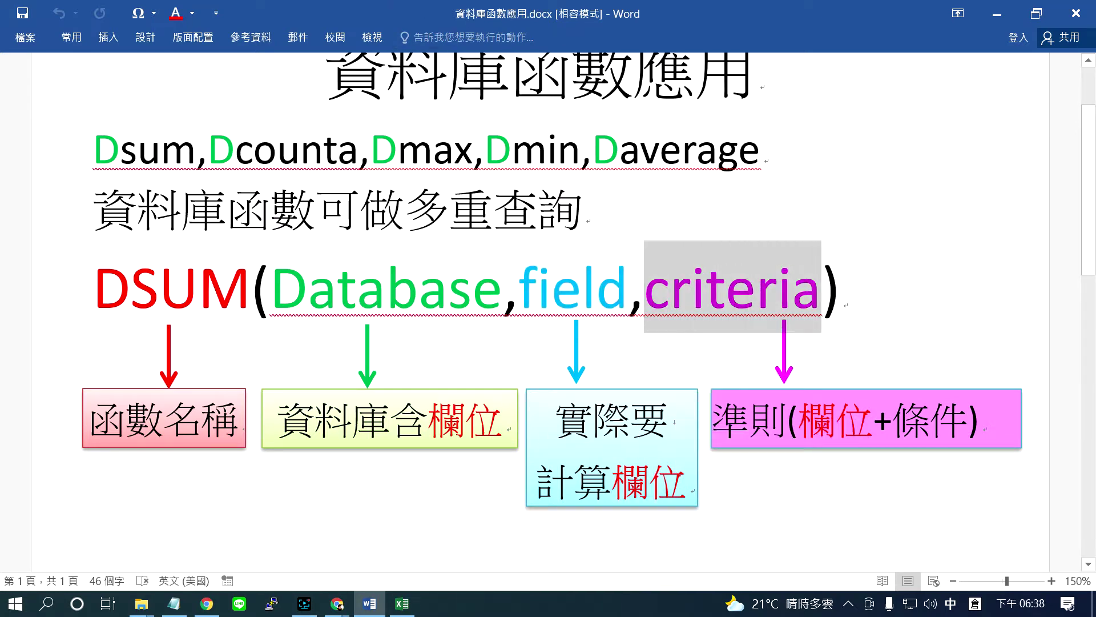
drag(799, 420, 967, 420)
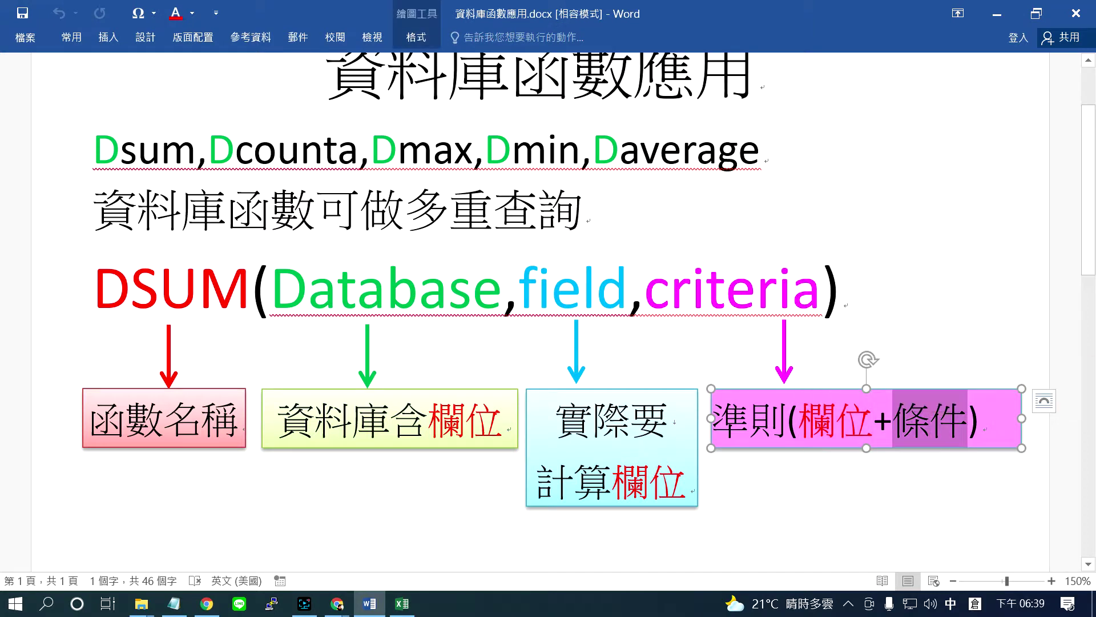
click(792, 288)
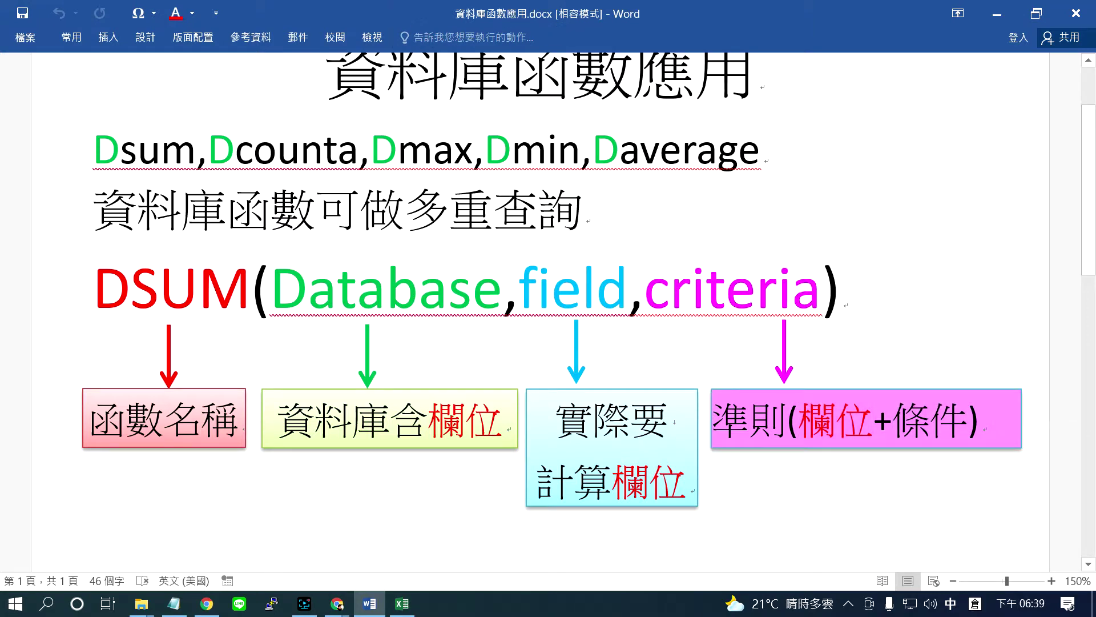
- Return to the Excel workbook and check the 小計 formula in L8
click(996, 15)
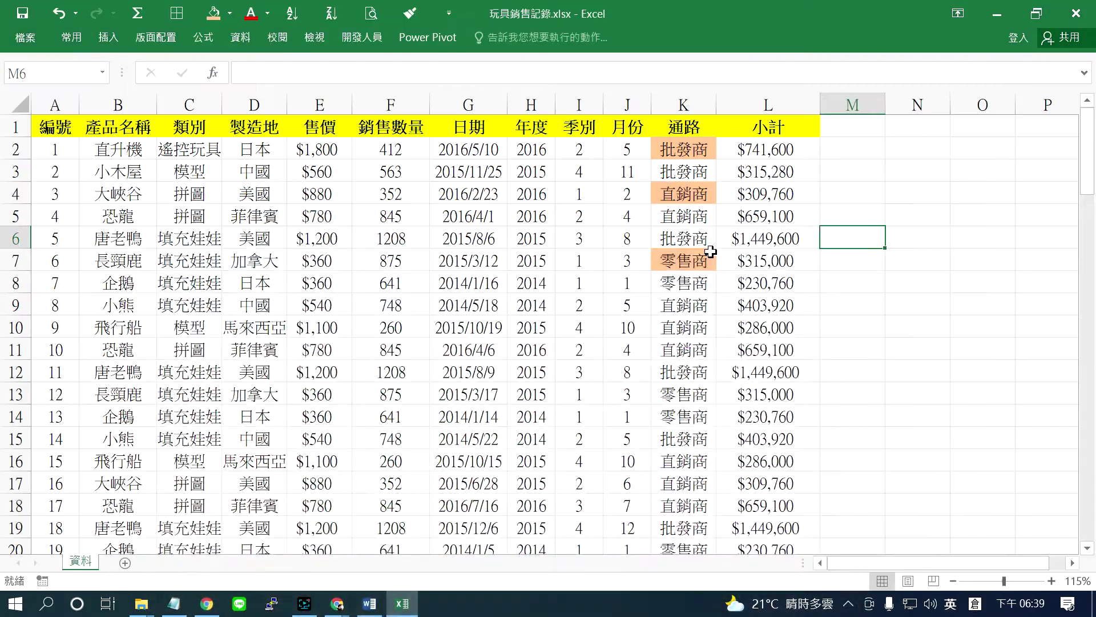
click(792, 288)
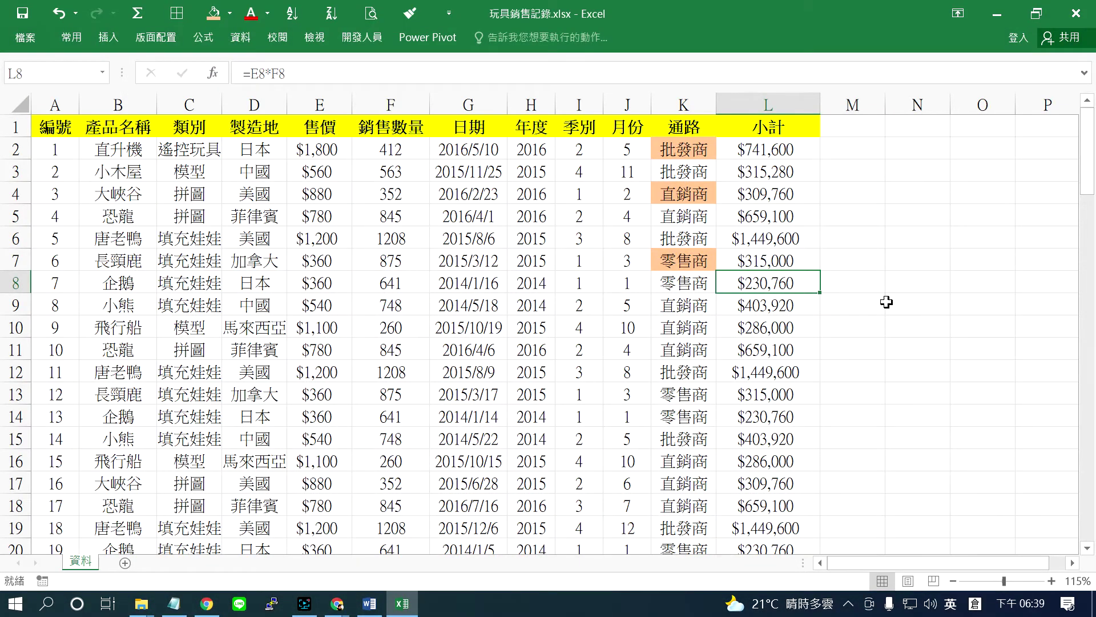
scroll(1016, 517, right, 2)
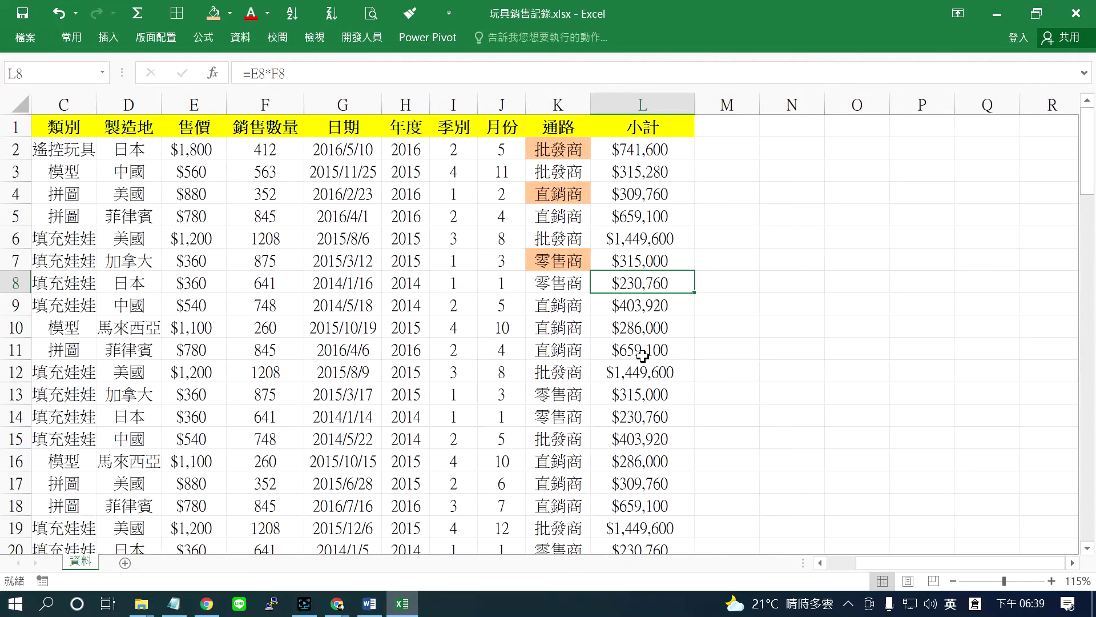
scroll(899, 568, left, 2)
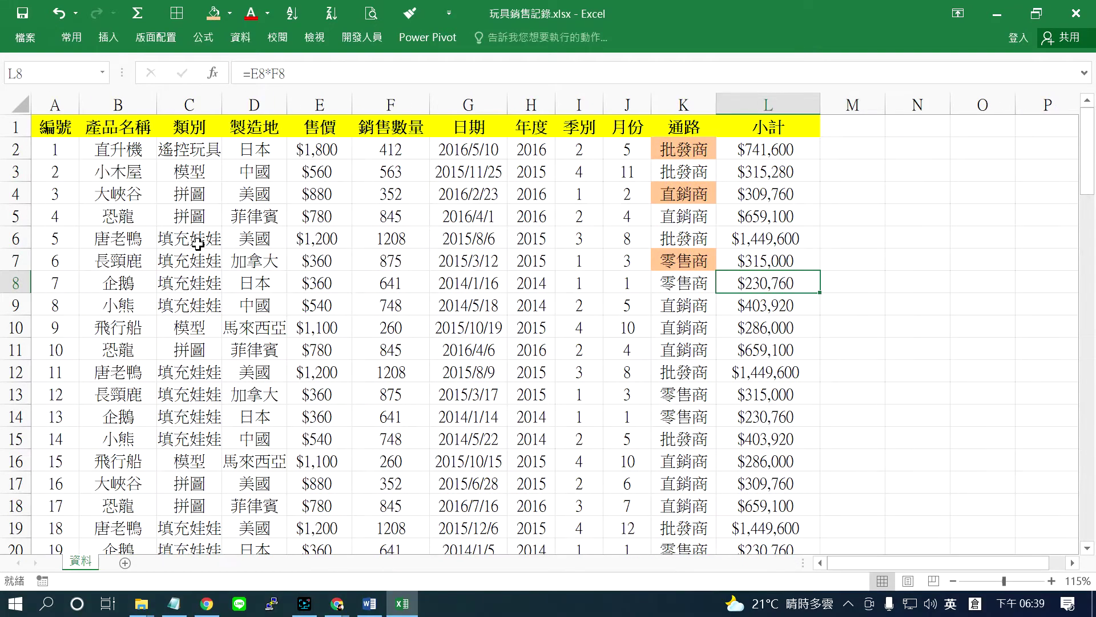
- Select the whole table A1:L91 with Ctrl+Shift+Right and Ctrl+Shift+Down, scrolling to verify
click(50, 126)
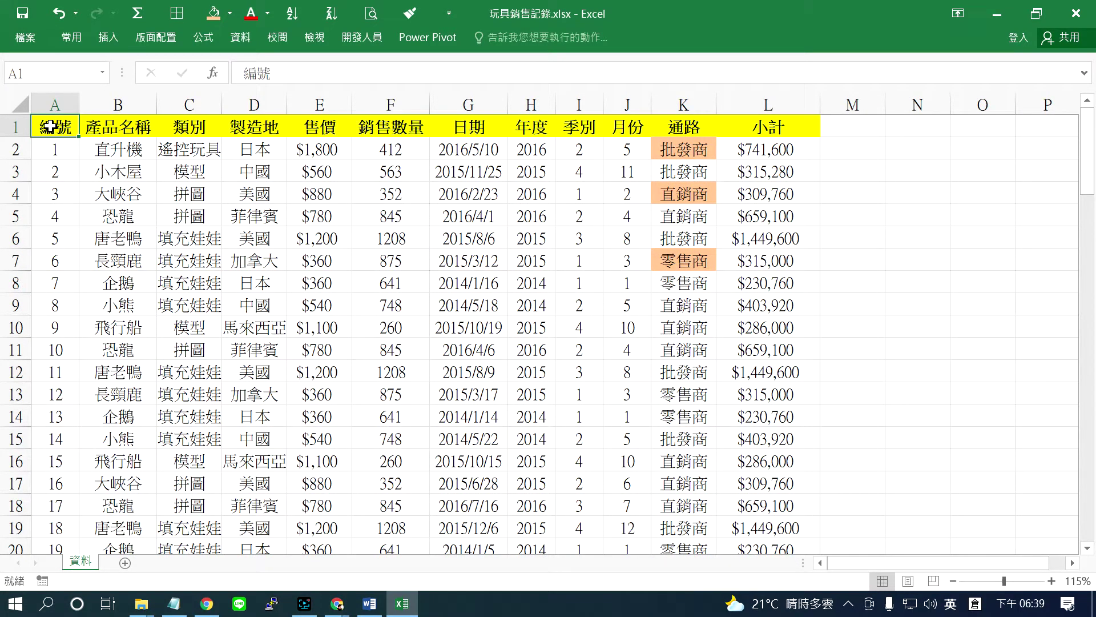
key(ctrl+shift+Right)
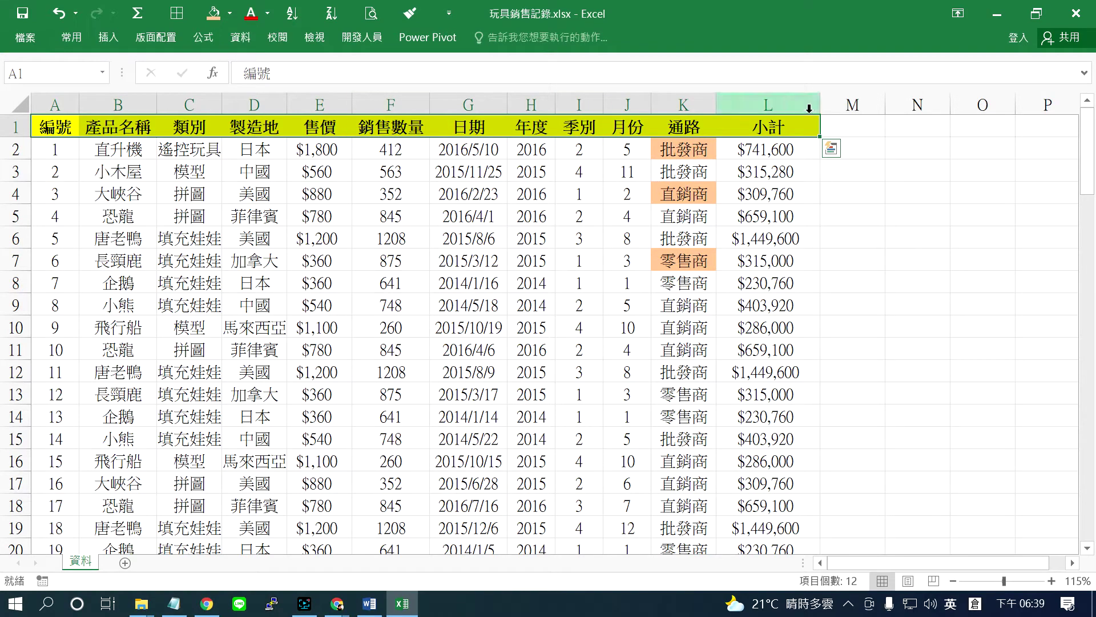
key(ctrl+shift+Down)
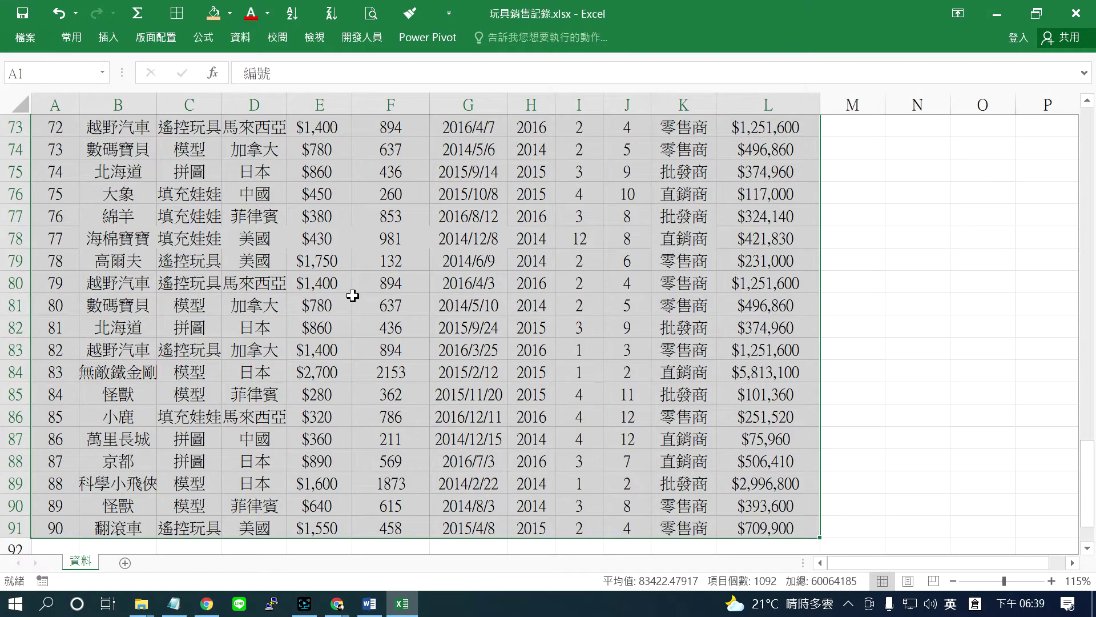
ctrl+scroll(352, 295, down, 3)
ctrl+scroll(352, 295, down, 2)
ctrl+scroll(352, 294, down, 1)
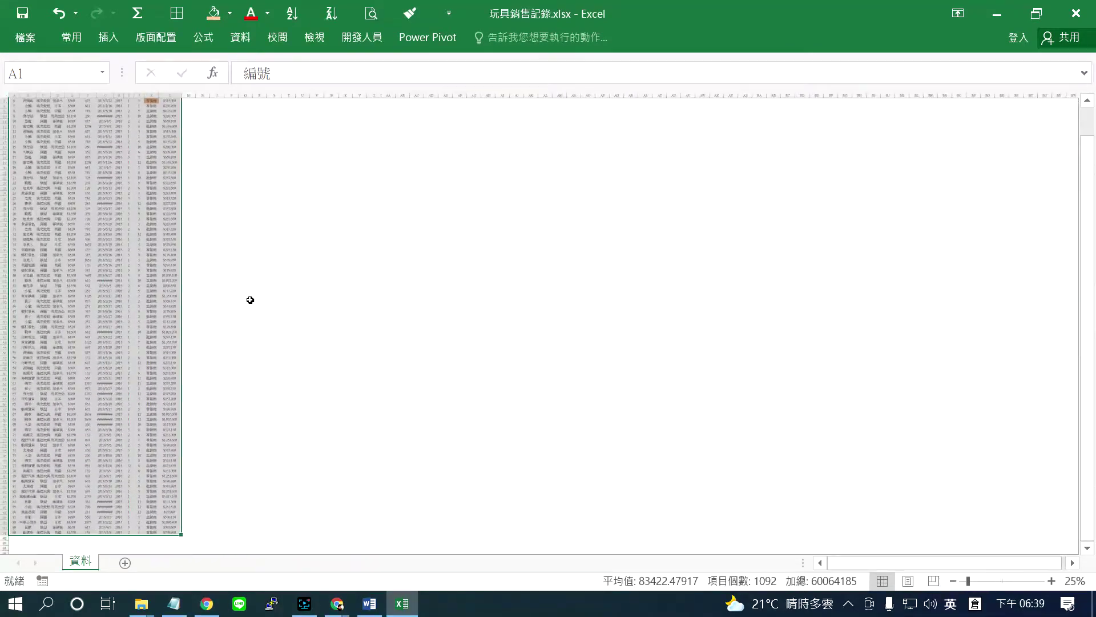
ctrl+scroll(103, 177, down, 2)
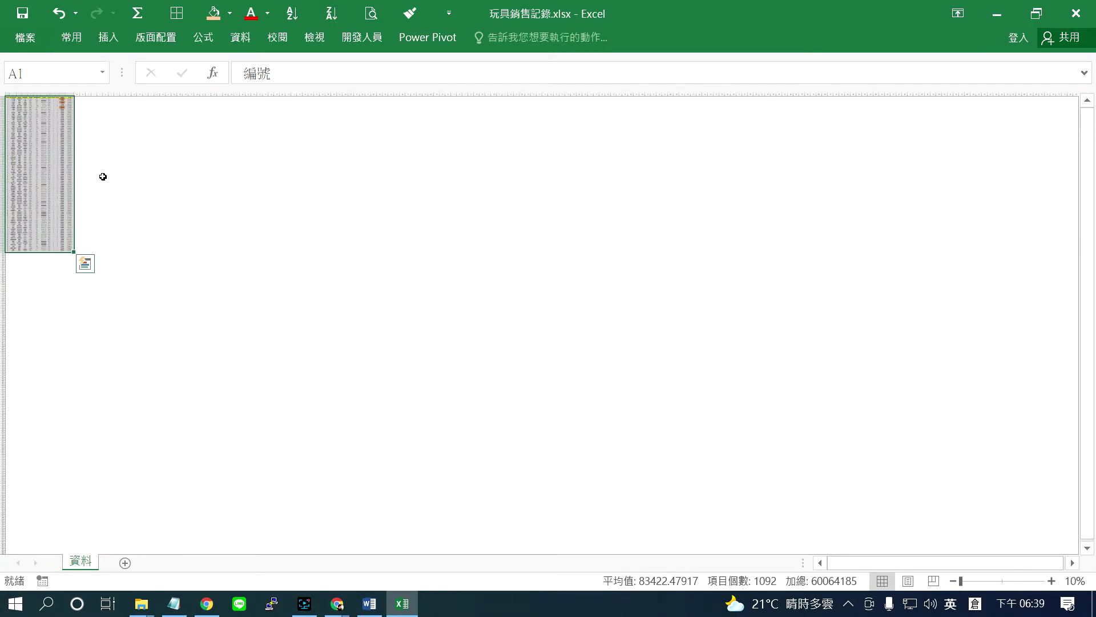
ctrl+scroll(103, 176, up, 7)
ctrl+scroll(103, 177, up, 4)
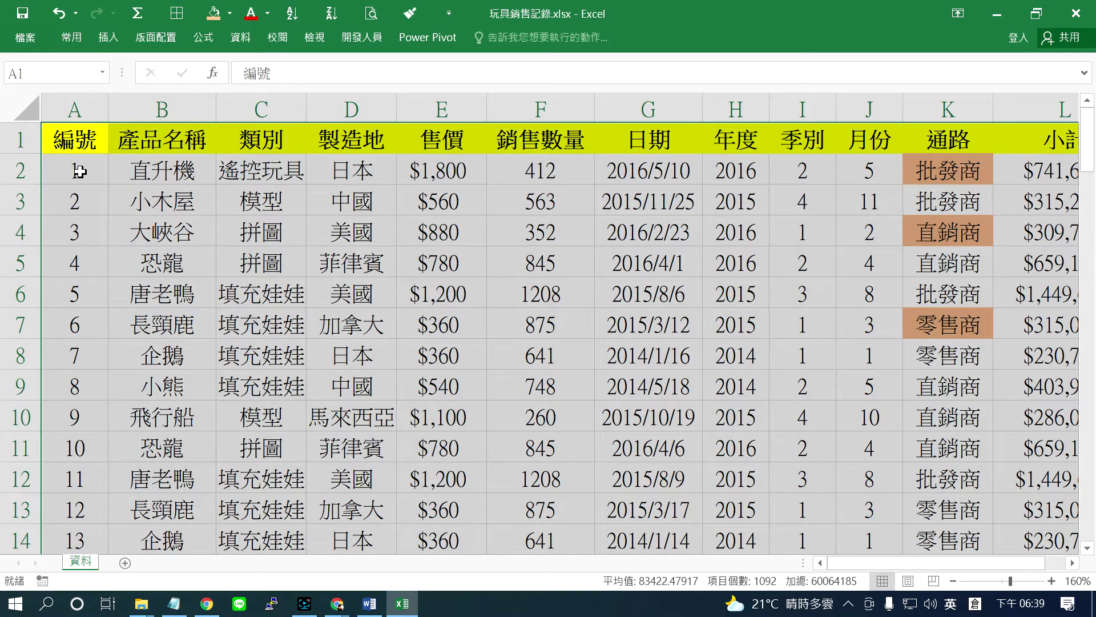
ctrl+scroll(356, 200, down, 2)
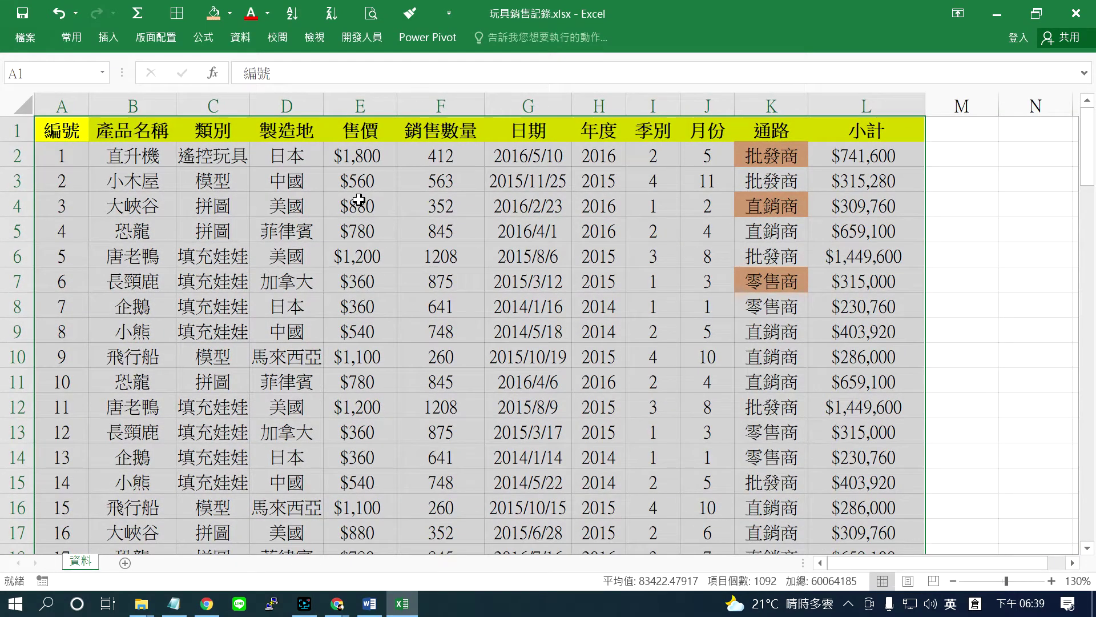
- Define the name ALL referring to 資料!$A$1:$L$91 with 定義名稱
click(200, 39)
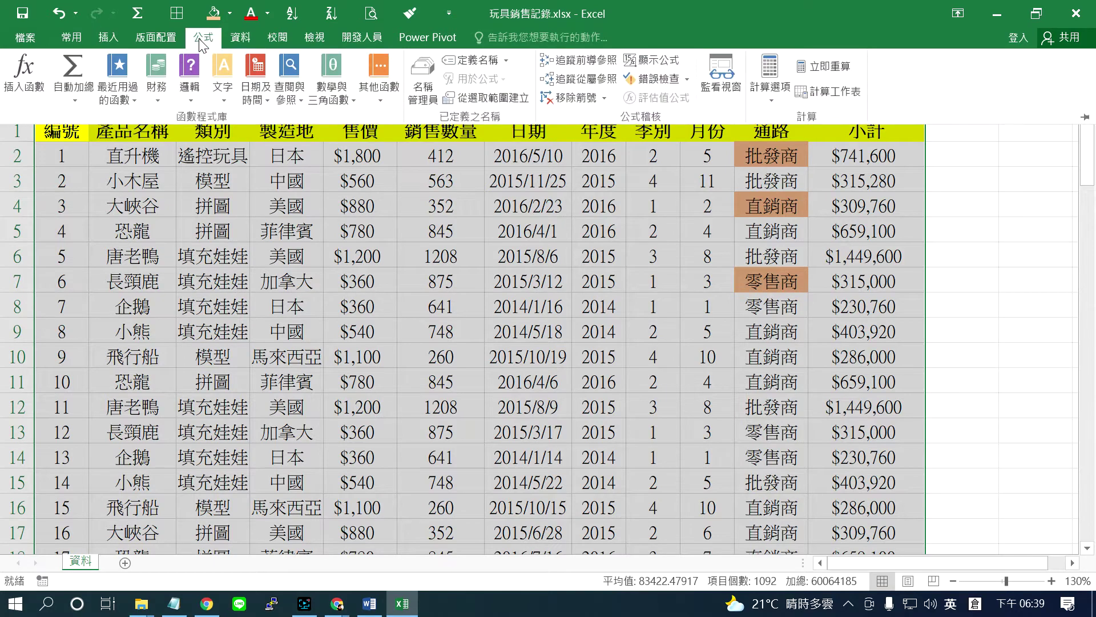
click(475, 65)
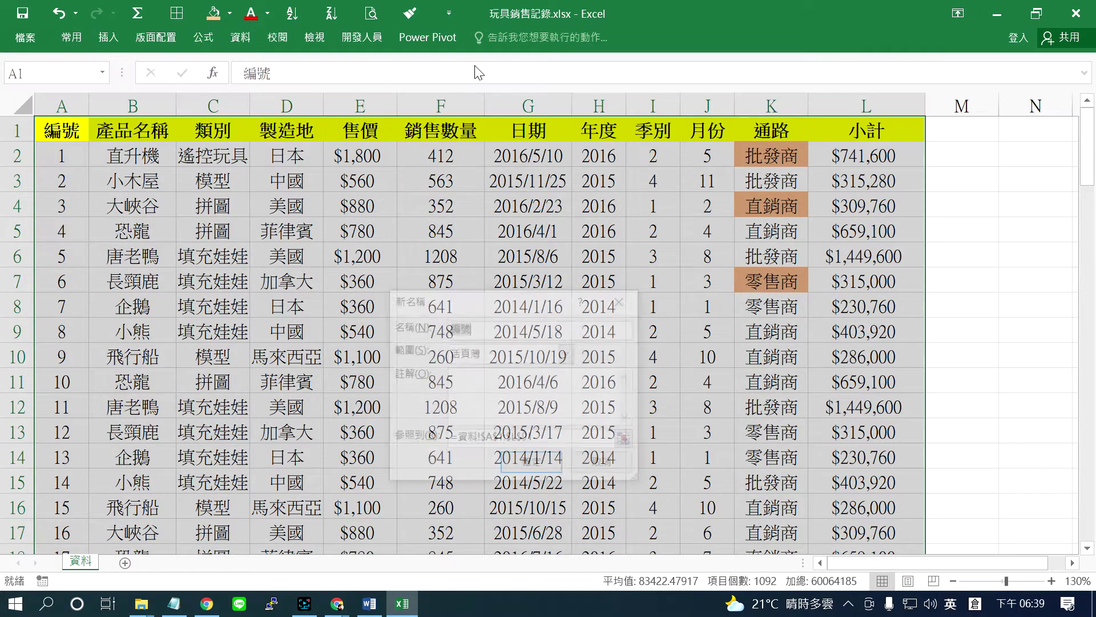
drag(490, 306, 482, 201)
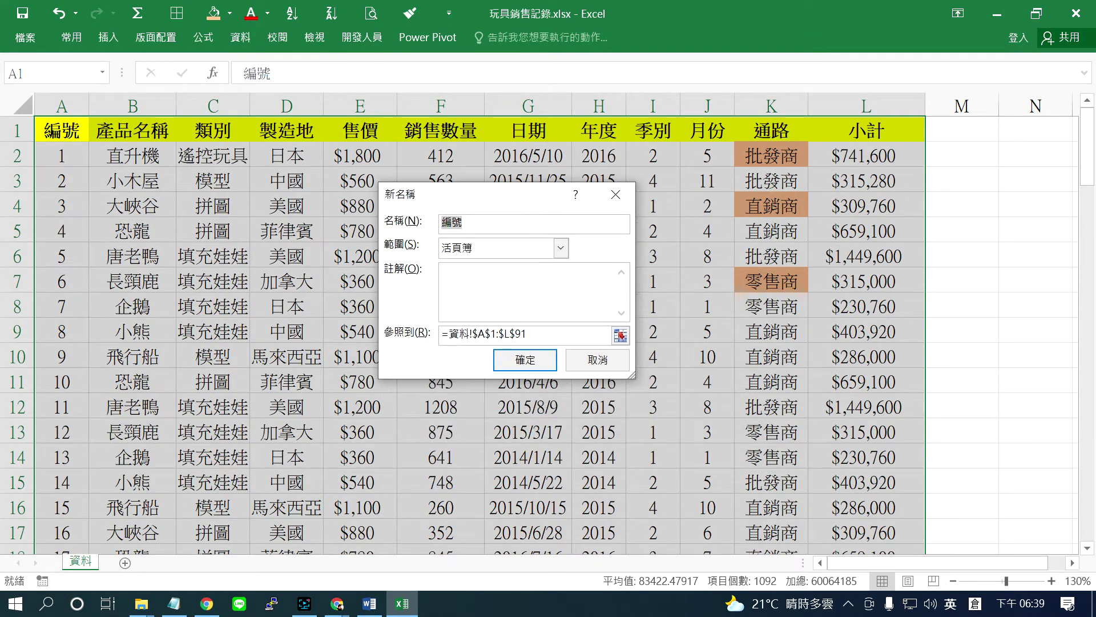
text(ALL)
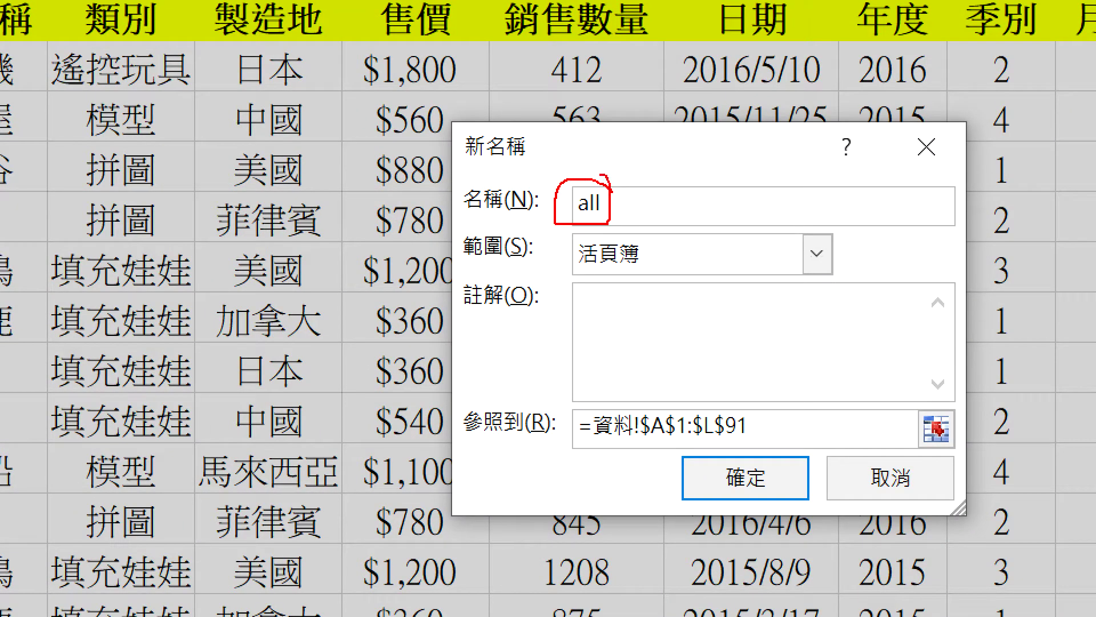
mouse_move(578, 408)
mouse_down()
mouse_move(649, 451)
mouse_move(758, 451)
mouse_up()
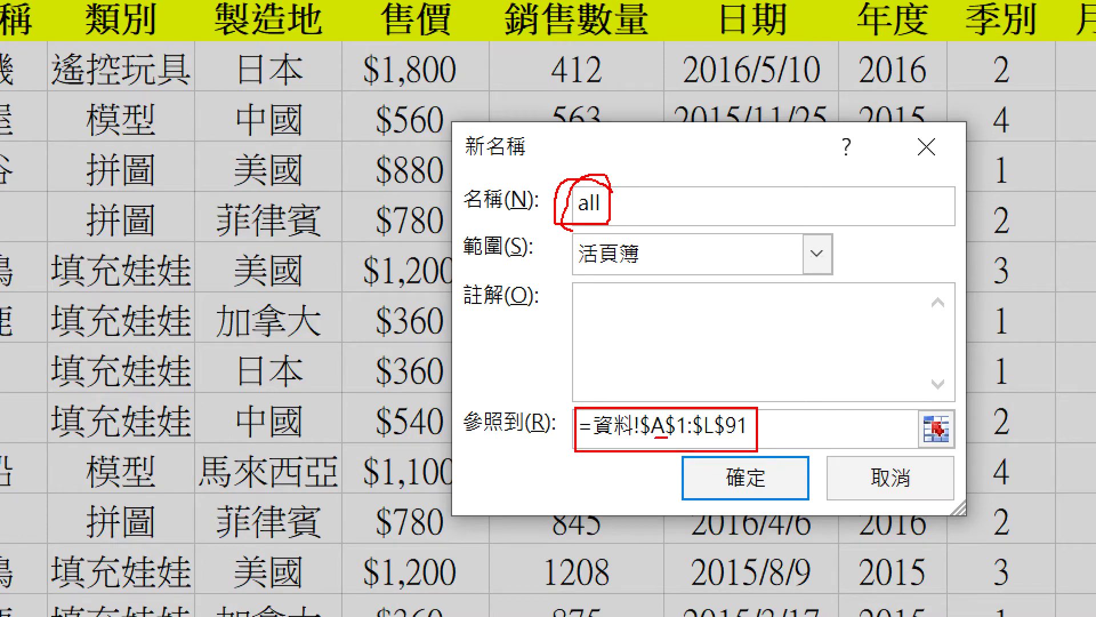
drag(736, 384, 648, 425)
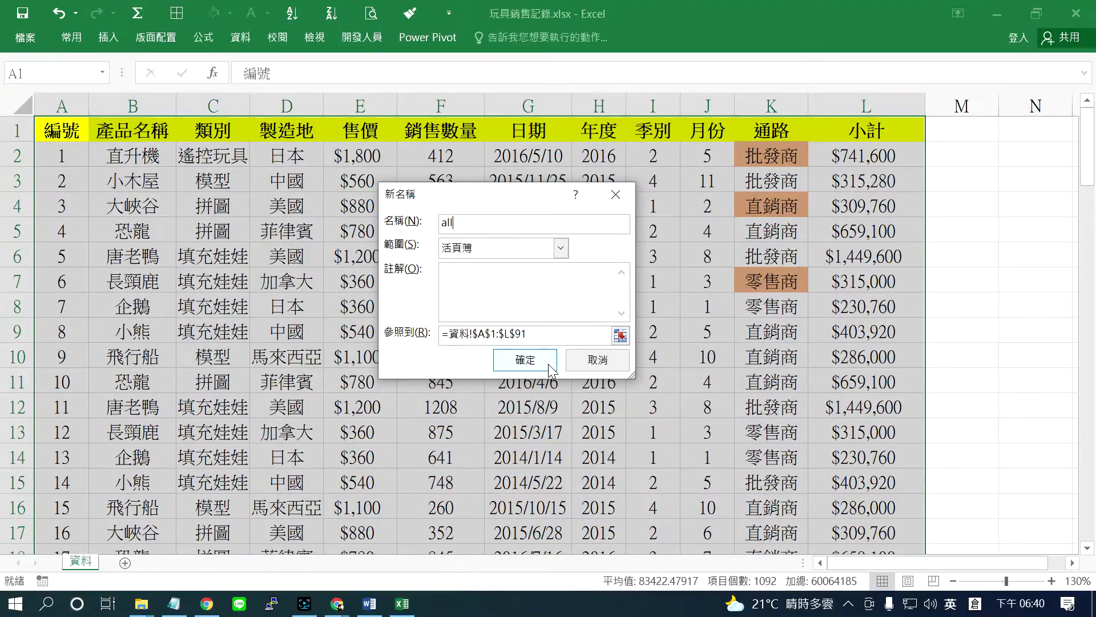
click(526, 364)
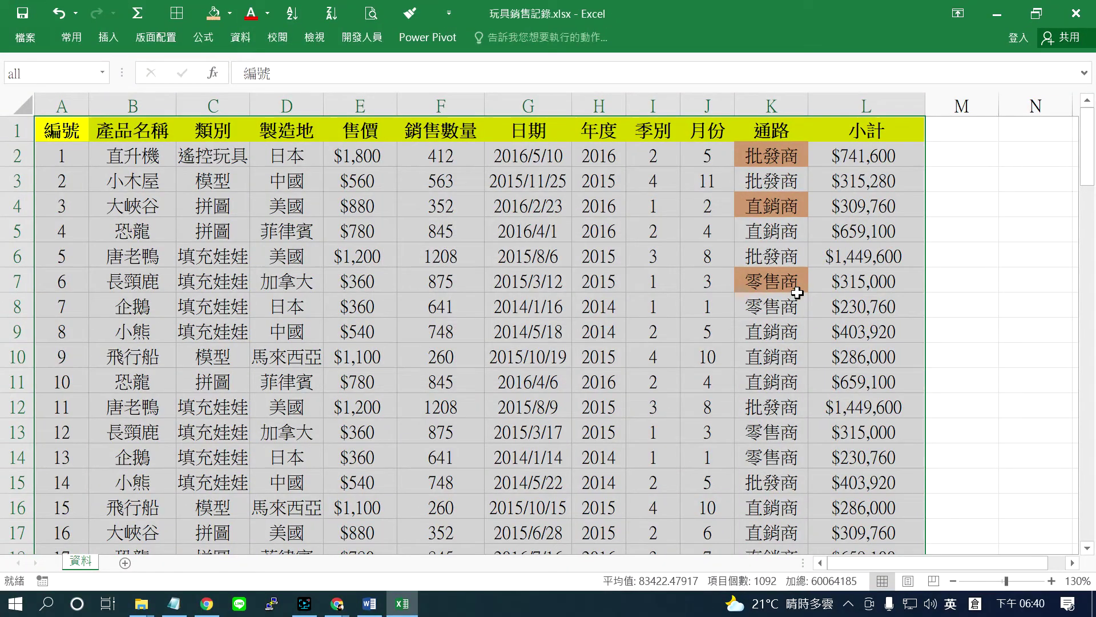
- Copy the 通路 header into N1 and 批發商 from K2 into N2
click(1073, 564)
click(1072, 563)
click(1073, 564)
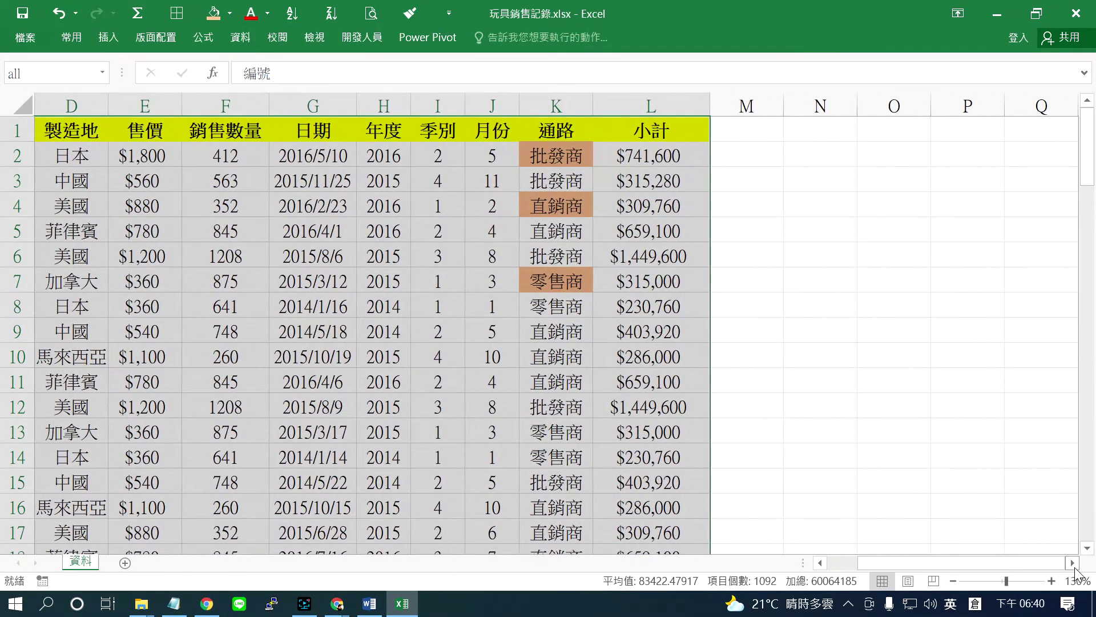
click(1073, 564)
click(748, 406)
ctrl+scroll(763, 413, down, 2)
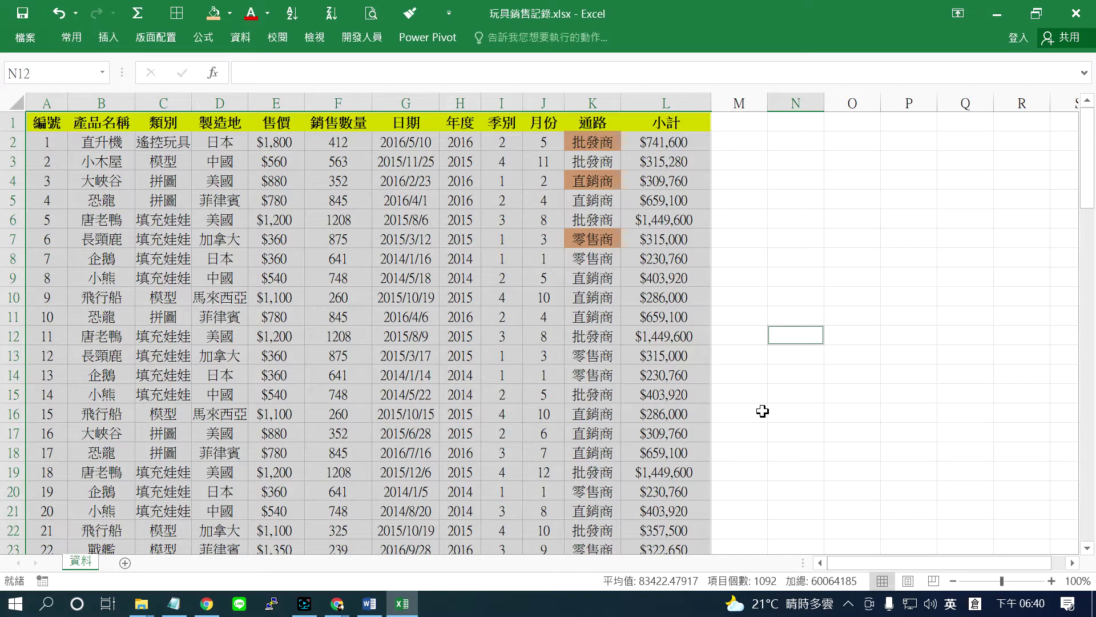
click(594, 127)
key(ctrl+c)
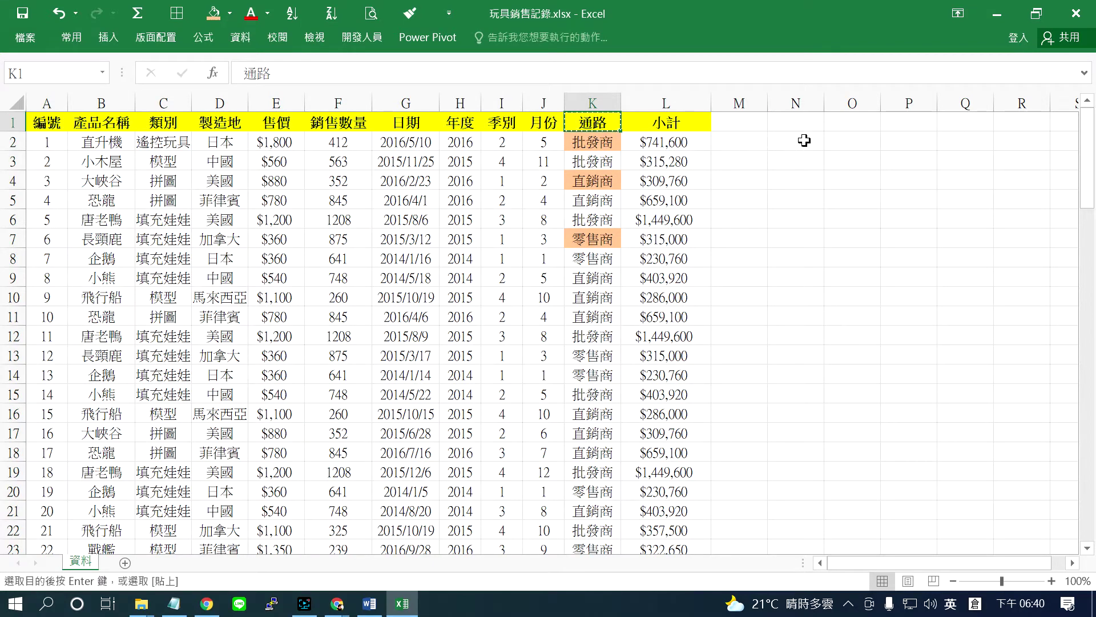
click(785, 121)
key(ctrl+v)
click(591, 143)
key(ctrl+c)
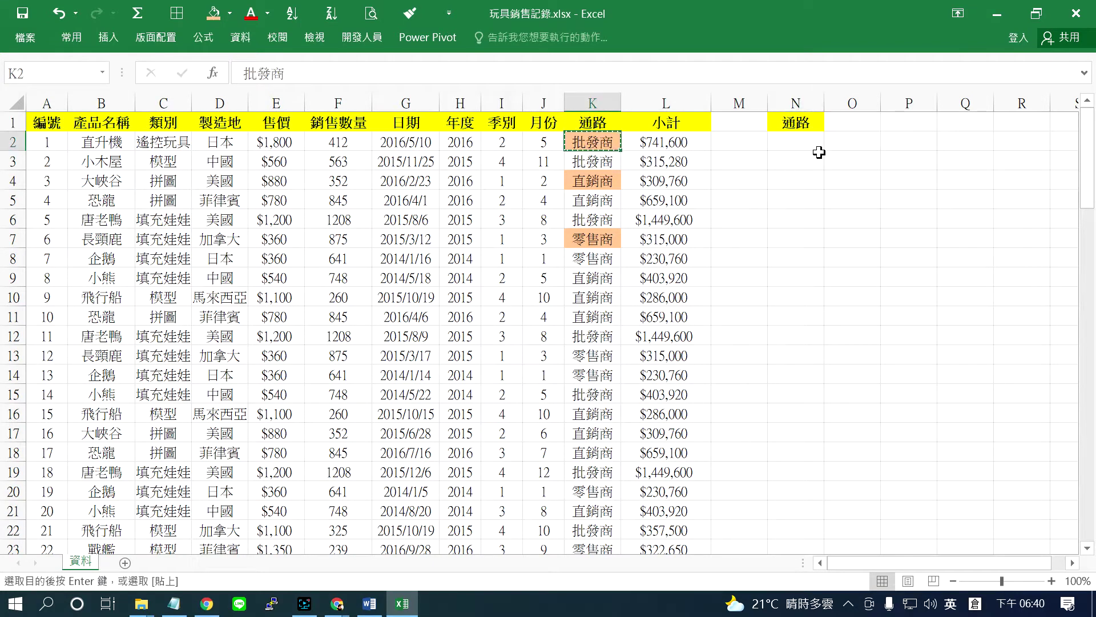
click(796, 142)
key(ctrl+v)
- Copy 通路 into O1 and P1, with 直銷商 in O2 and 零售商 in P2
click(796, 122)
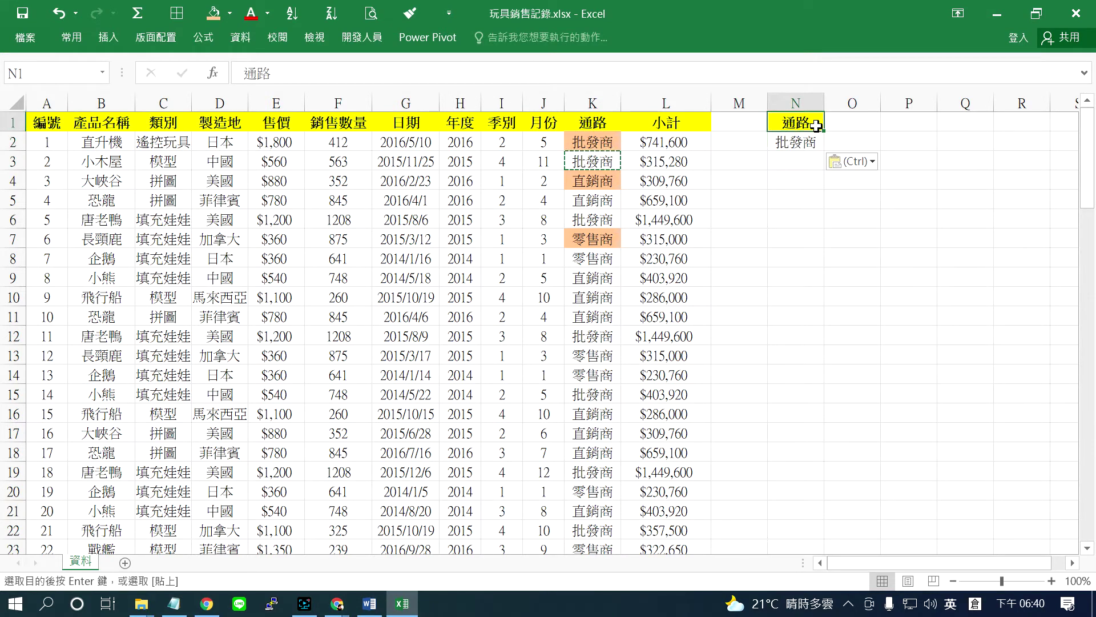
key(ctrl+c)
click(851, 122)
key(ctrl+v)
click(594, 201)
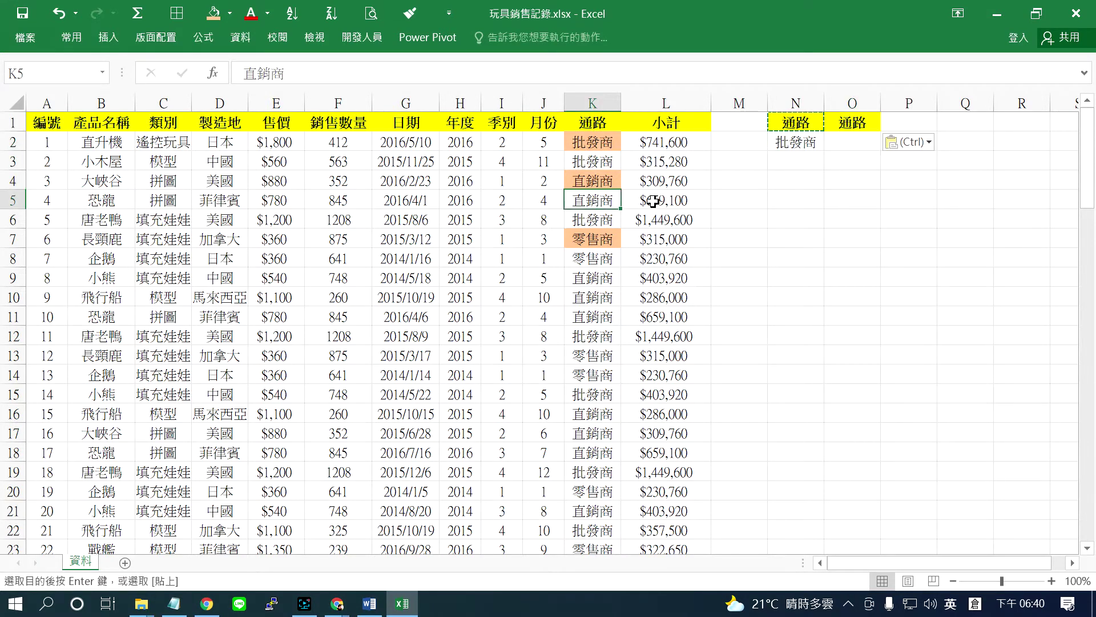
key(ctrl+c)
click(853, 143)
key(ctrl+v)
click(852, 122)
key(ctrl+c)
click(908, 122)
key(ctrl+v)
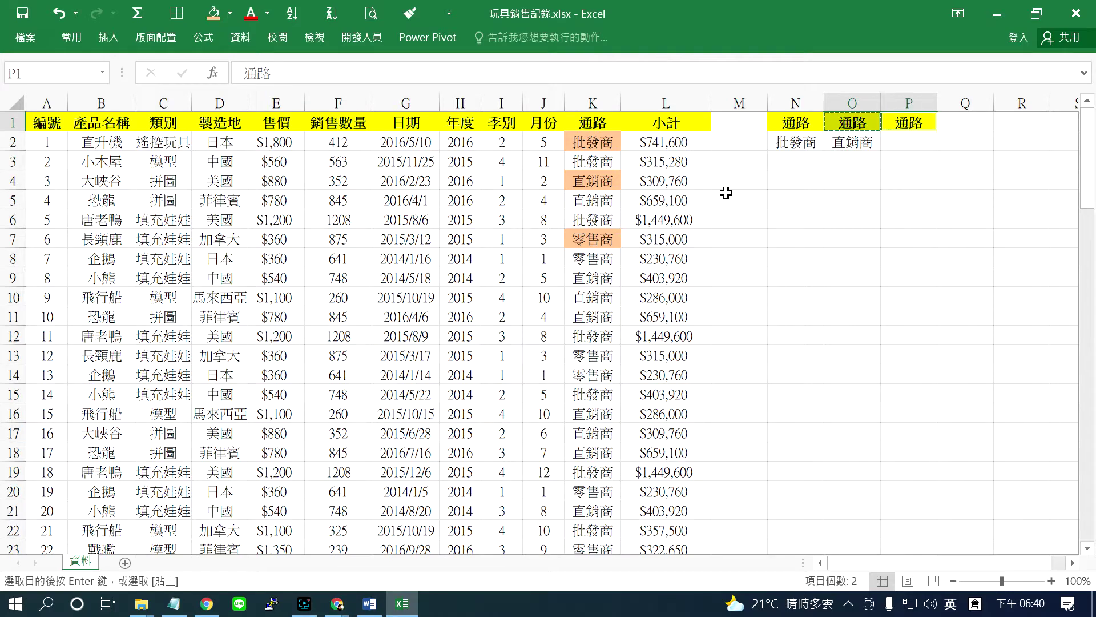
click(604, 262)
key(ctrl+c)
click(909, 141)
key(ctrl+v)
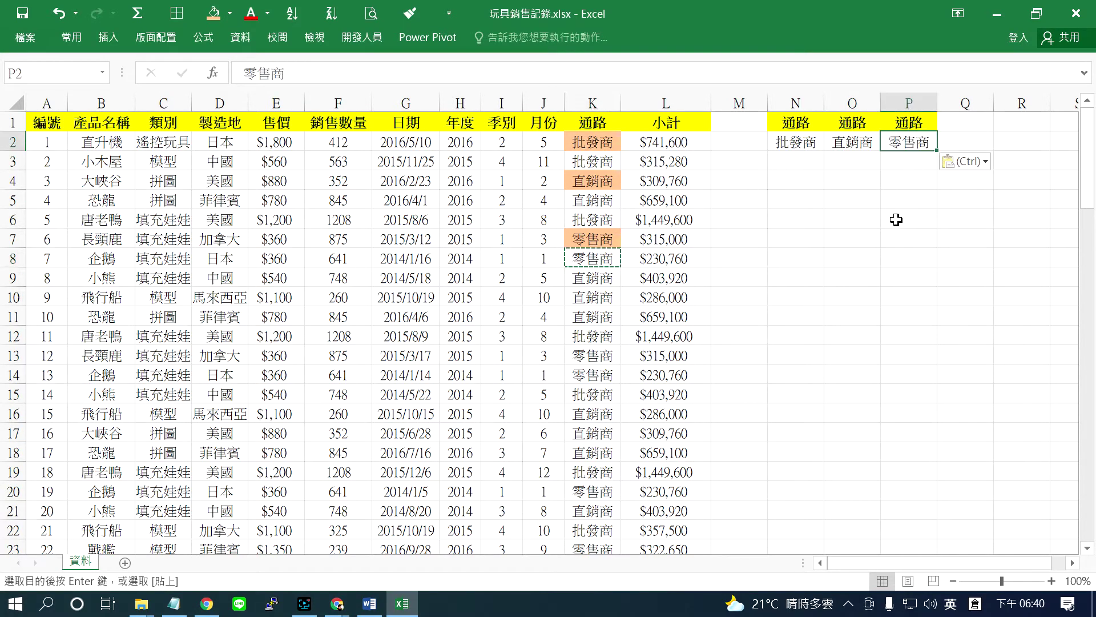
- Scroll back to the top and select columns N through P
click(1073, 563)
click(1073, 562)
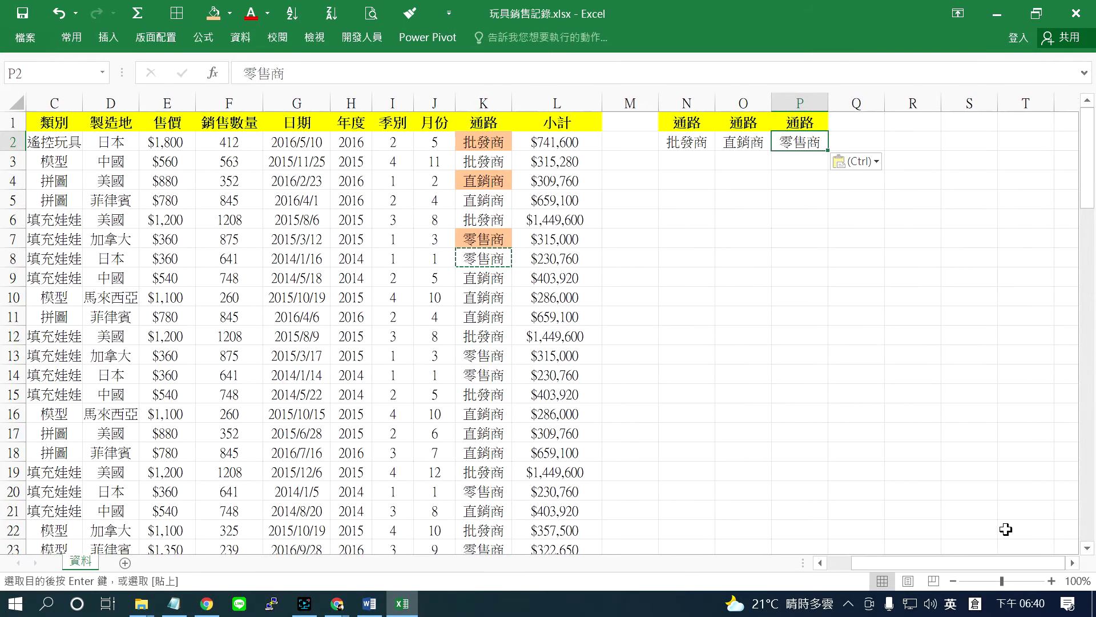
ctrl+scroll(863, 434, up, 1)
ctrl+scroll(863, 433, up, 3)
scroll(1003, 386, up, 1)
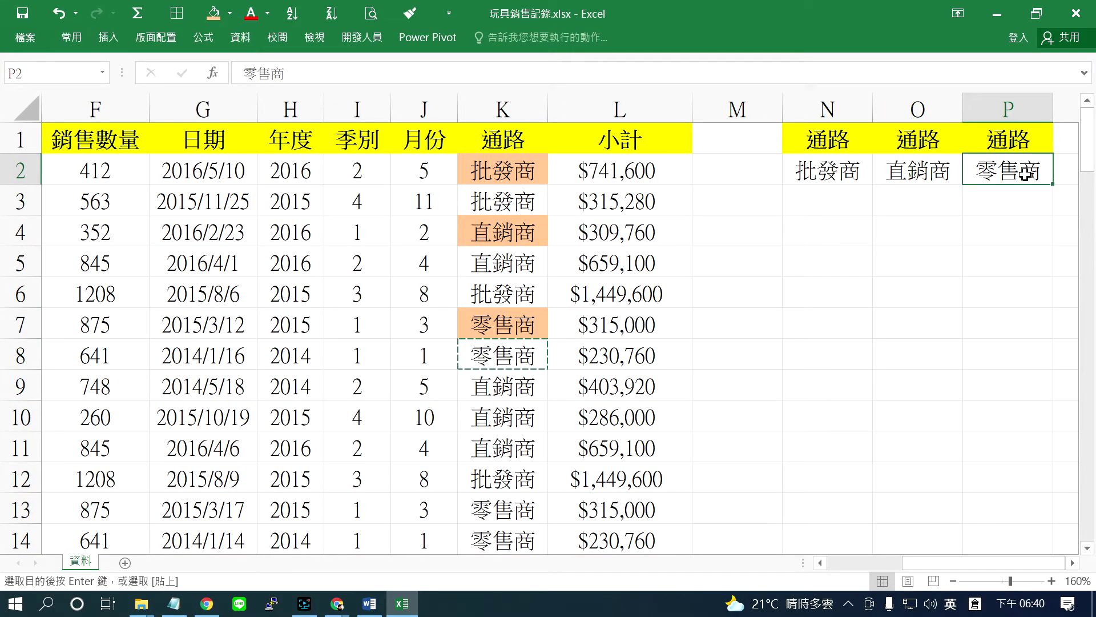
ctrl+scroll(1026, 173, up, 4)
scroll(1023, 175, up, 1)
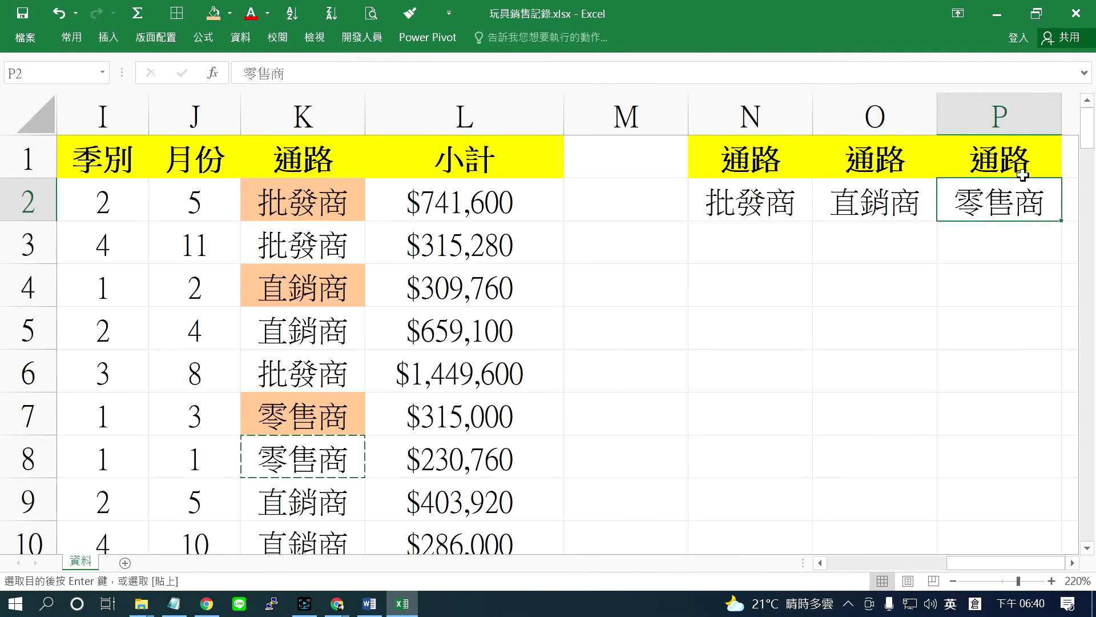
drag(750, 117, 1074, 117)
- Enter =DSUM(all,N1,N1:N2) in N3
click(769, 248)
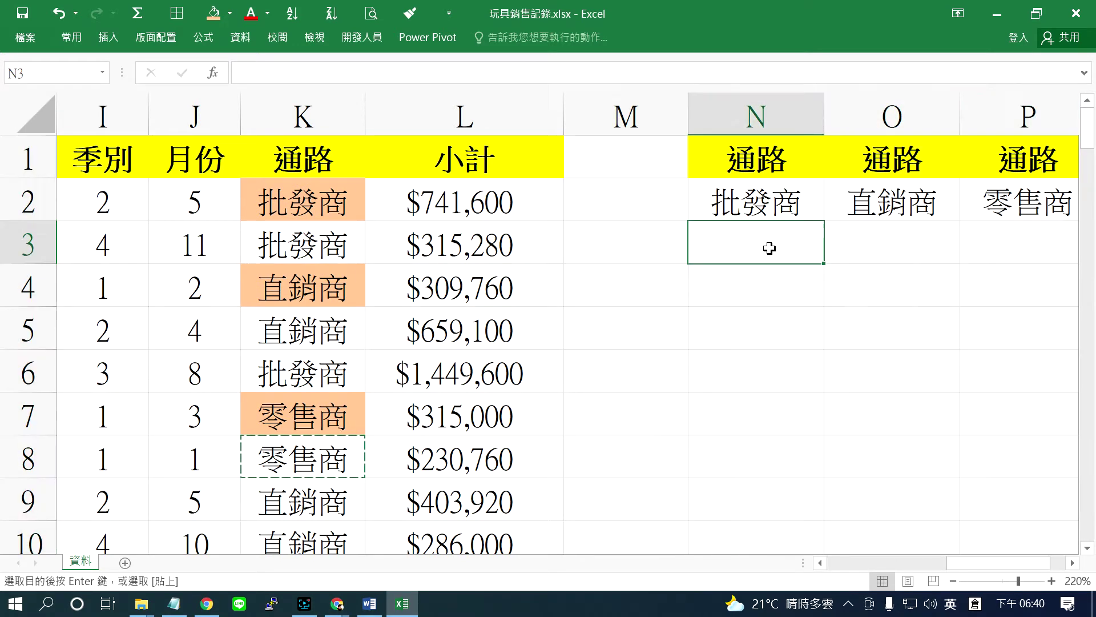
text(=)
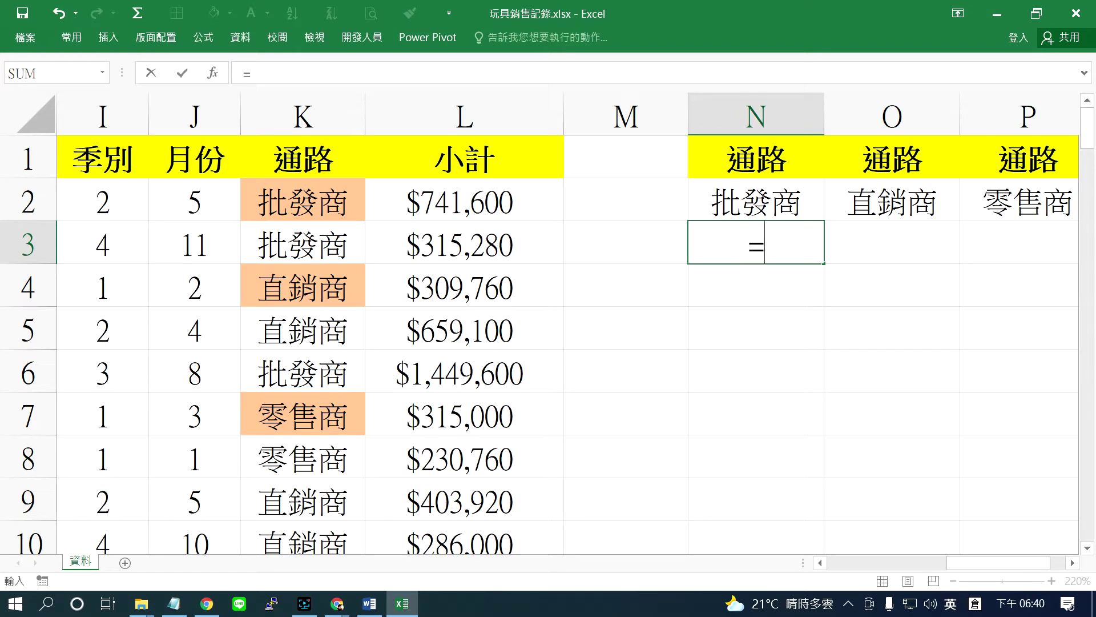
text(dsum)
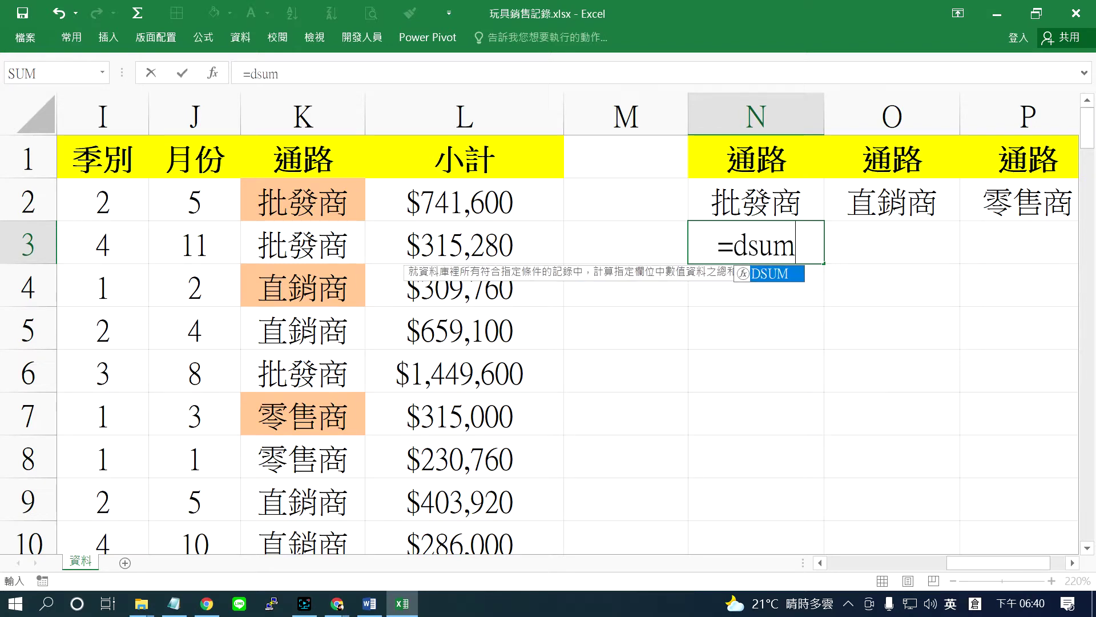
double_click(780, 275)
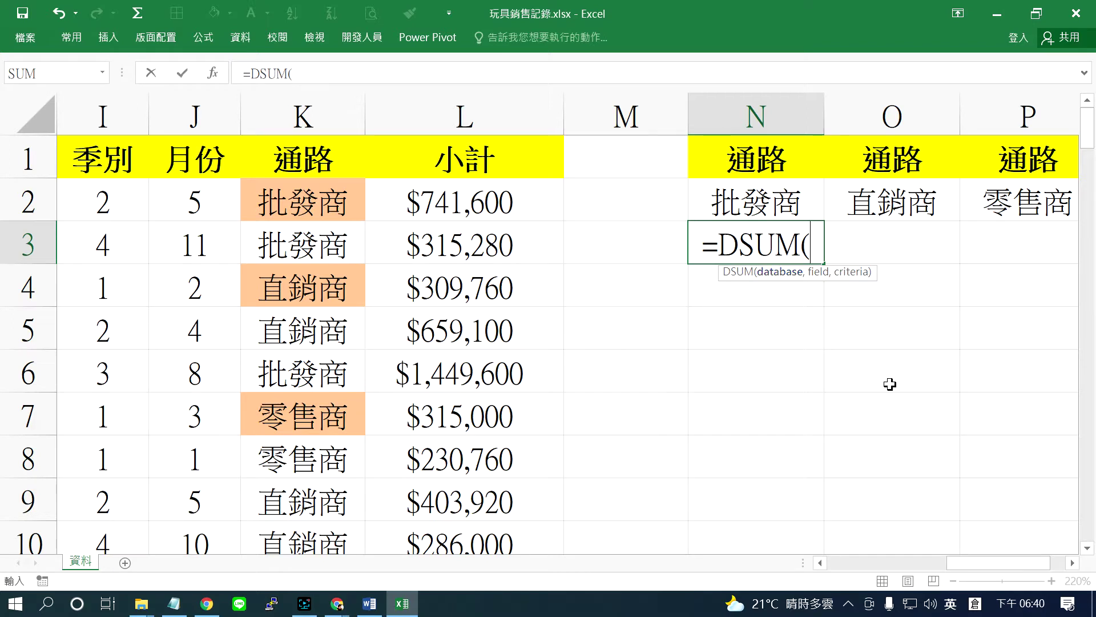
text(all)
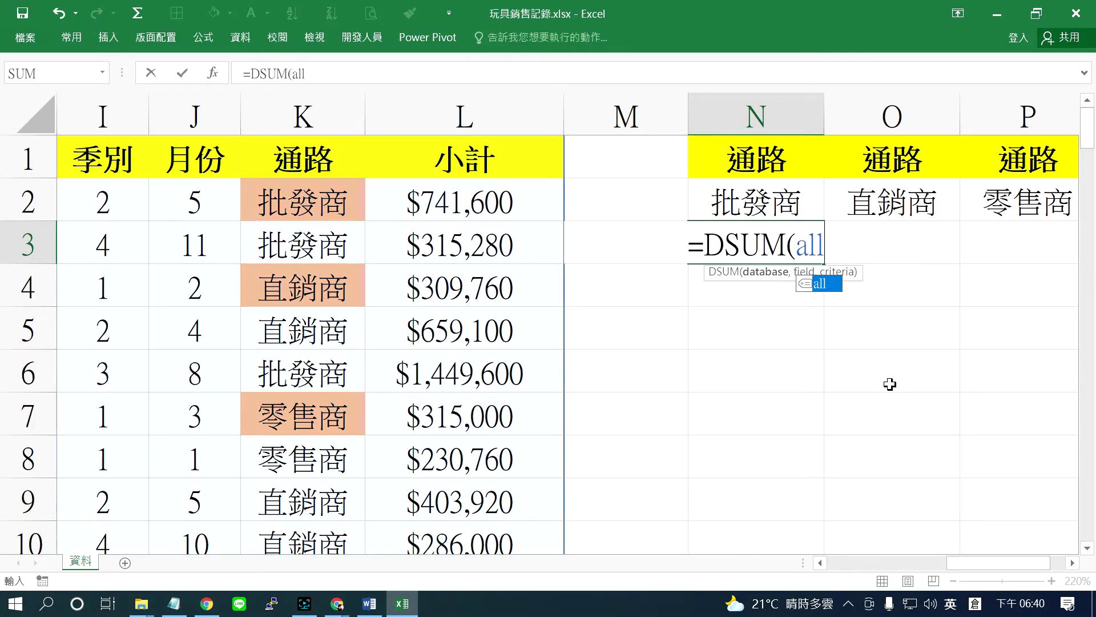
text(,)
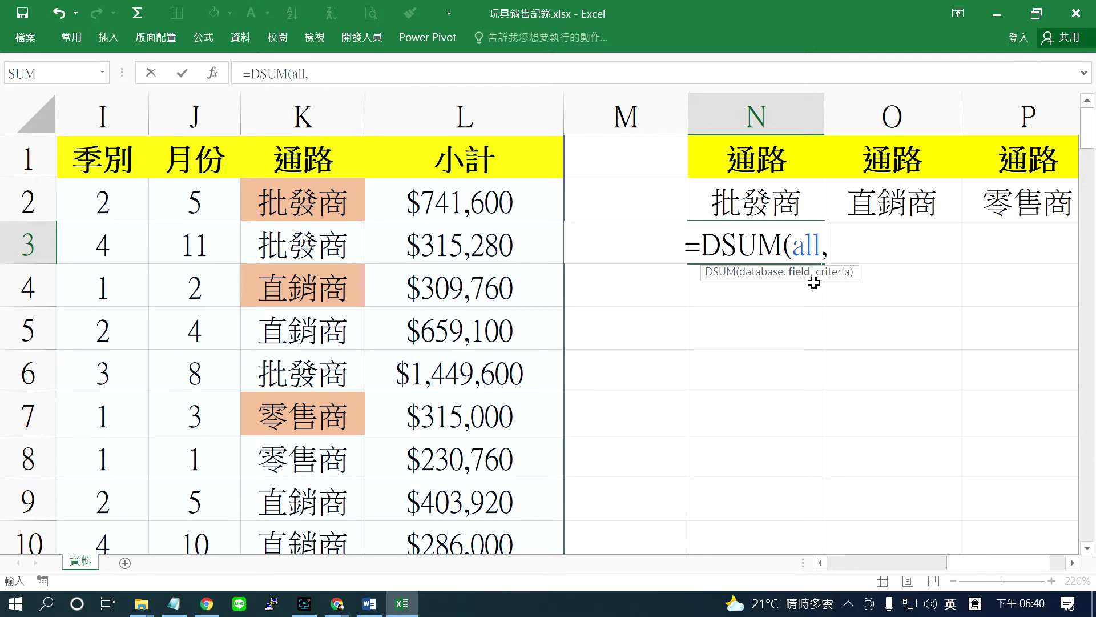
click(772, 158)
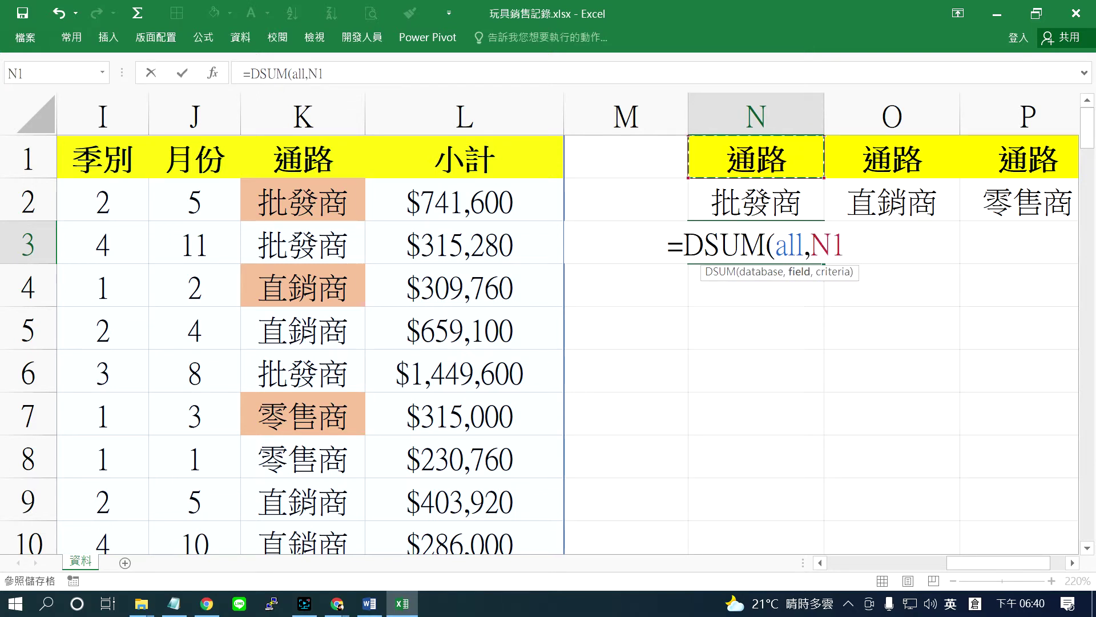
text(,)
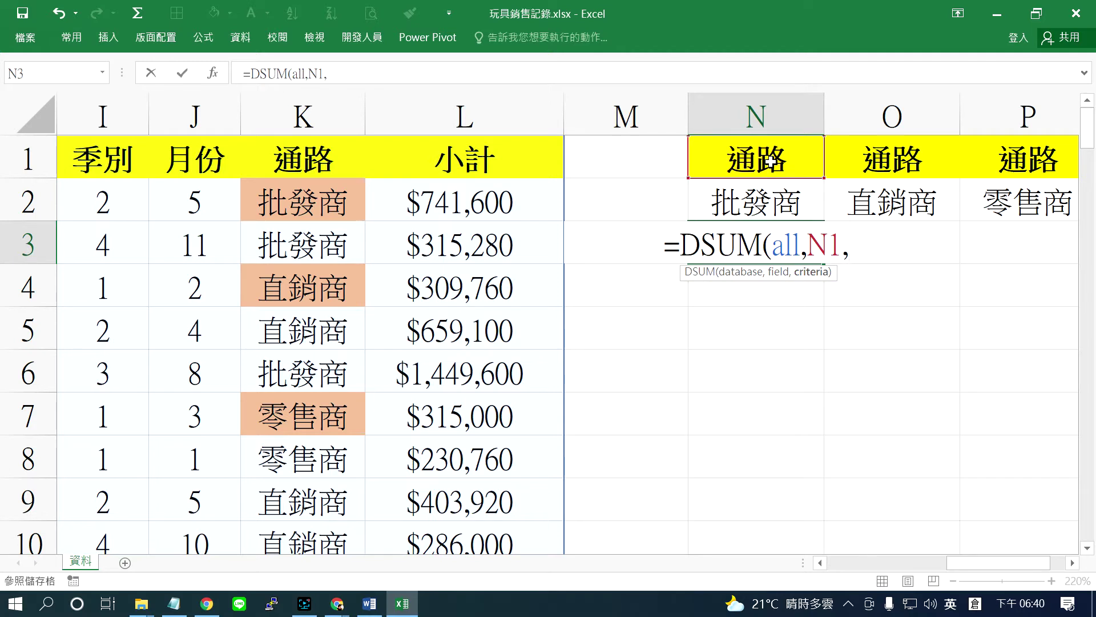
drag(771, 163, 769, 196)
key(Return)
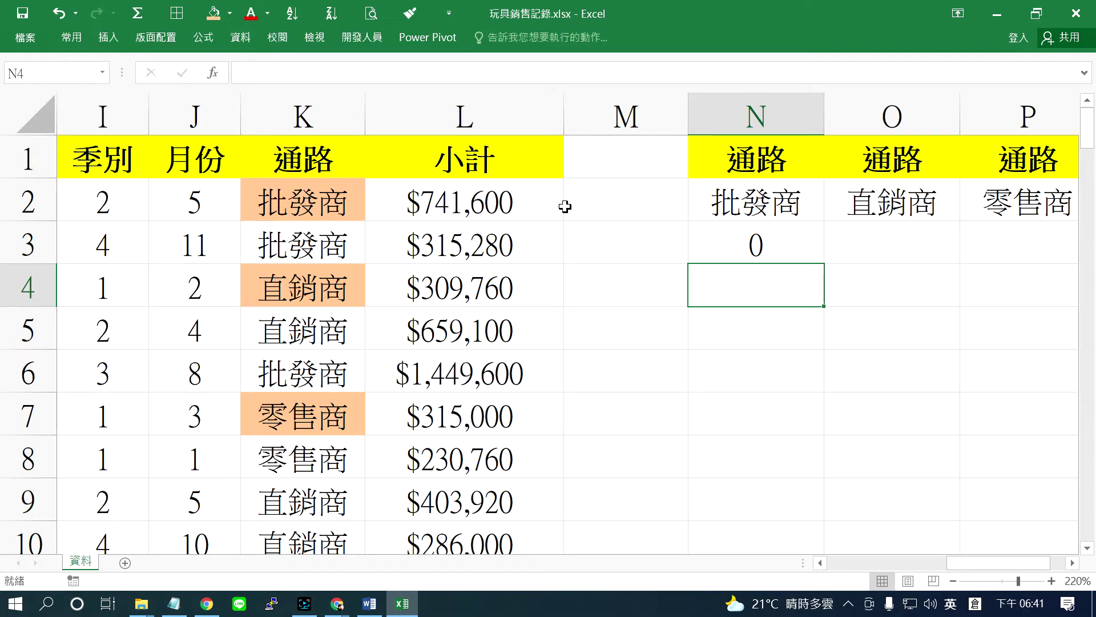
- Change N3's field argument to L1, making =DSUM(all,L1,N1:N2) return 18105570
double_click(749, 236)
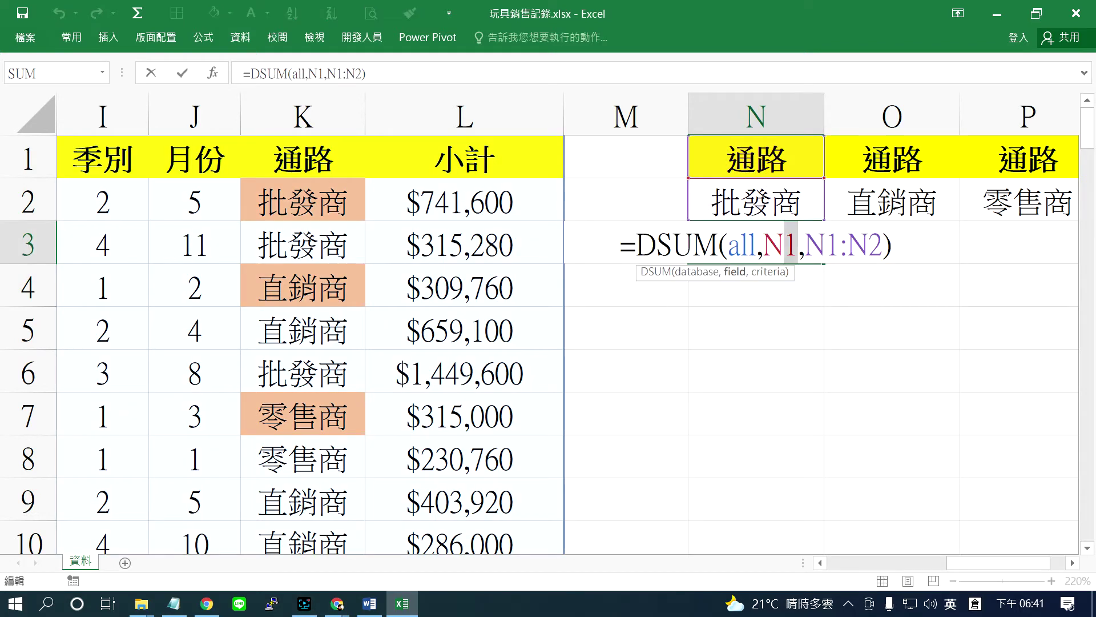
key(shift+Right)
key(shift+Right)
key(BackSpace)
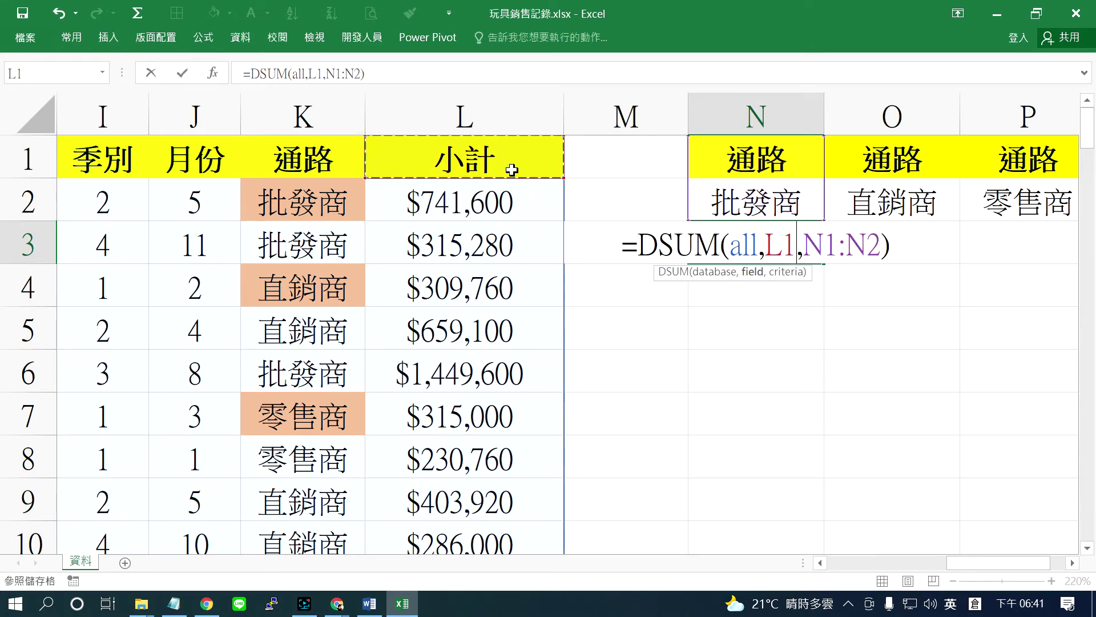
click(492, 159)
key(Return)
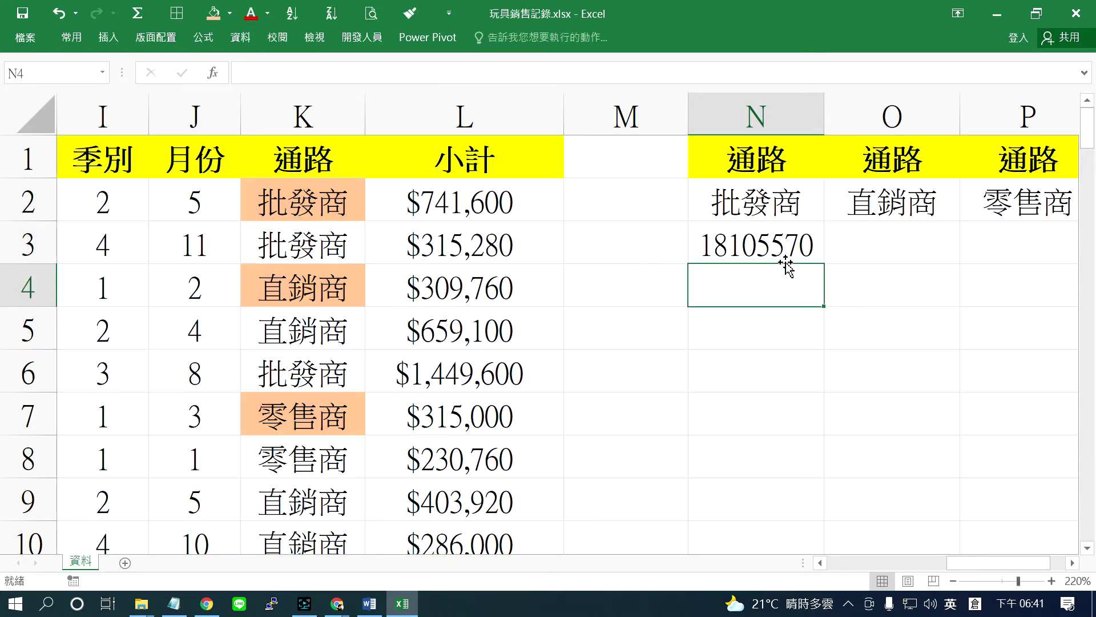
click(821, 246)
click(882, 243)
- Enter =DSUM(all,L1,O1:O2) in O3 for the 直銷商 total 25062270
click(1072, 563)
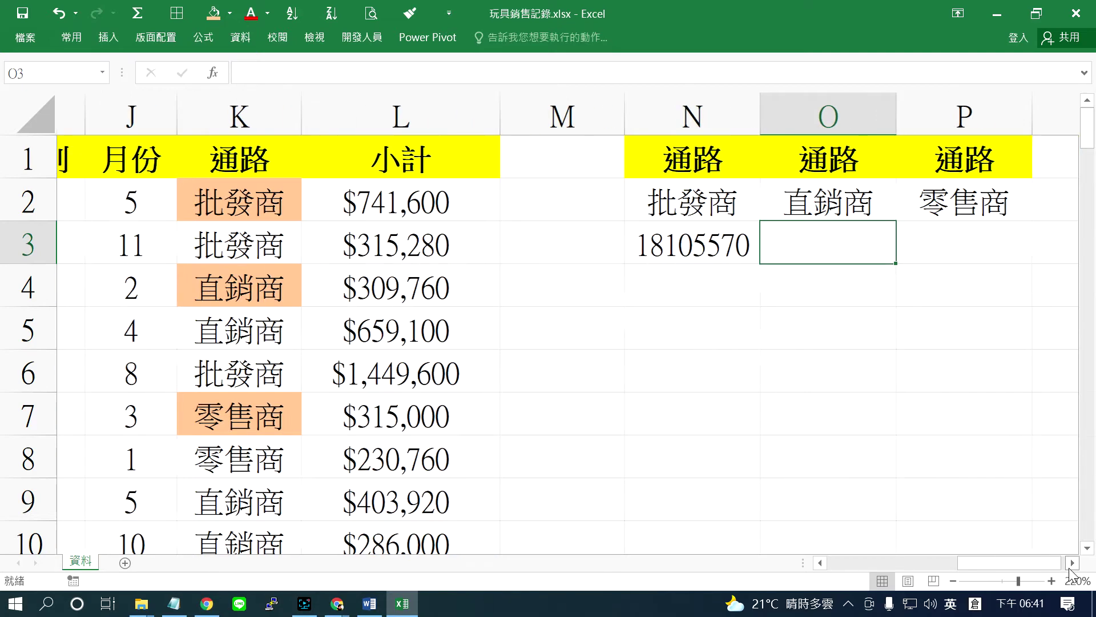
text(=d)
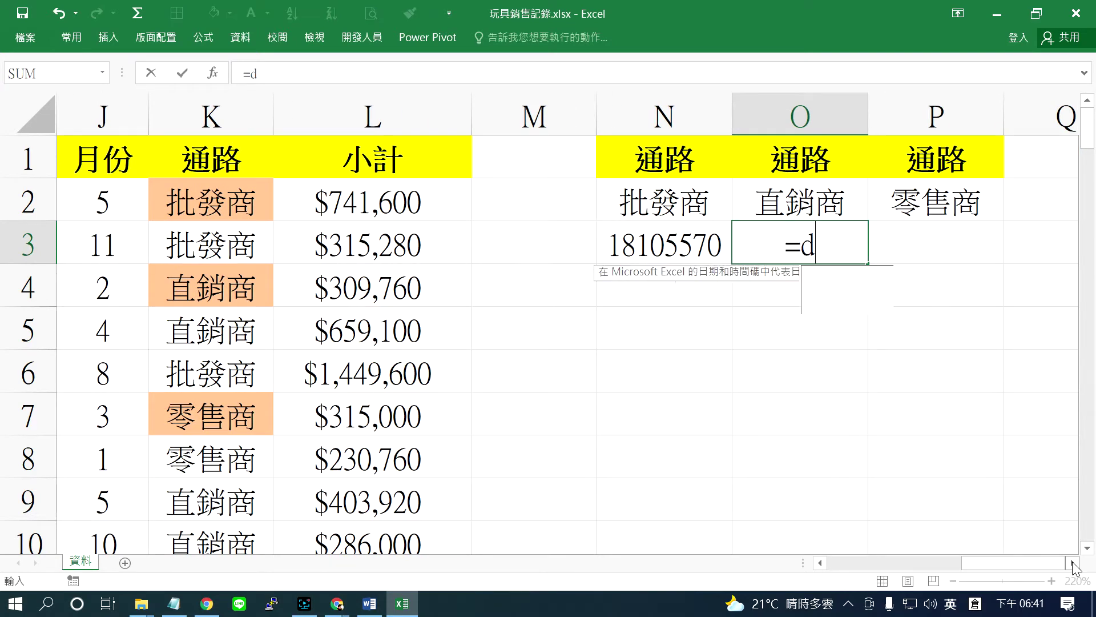
text(sum)
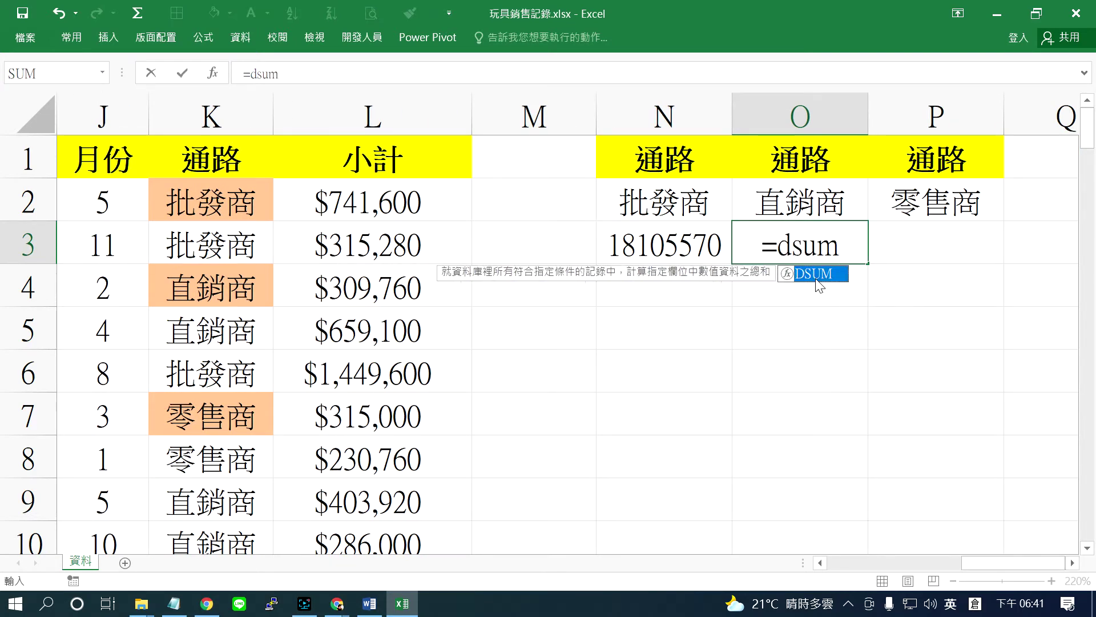
double_click(816, 274)
text(all,)
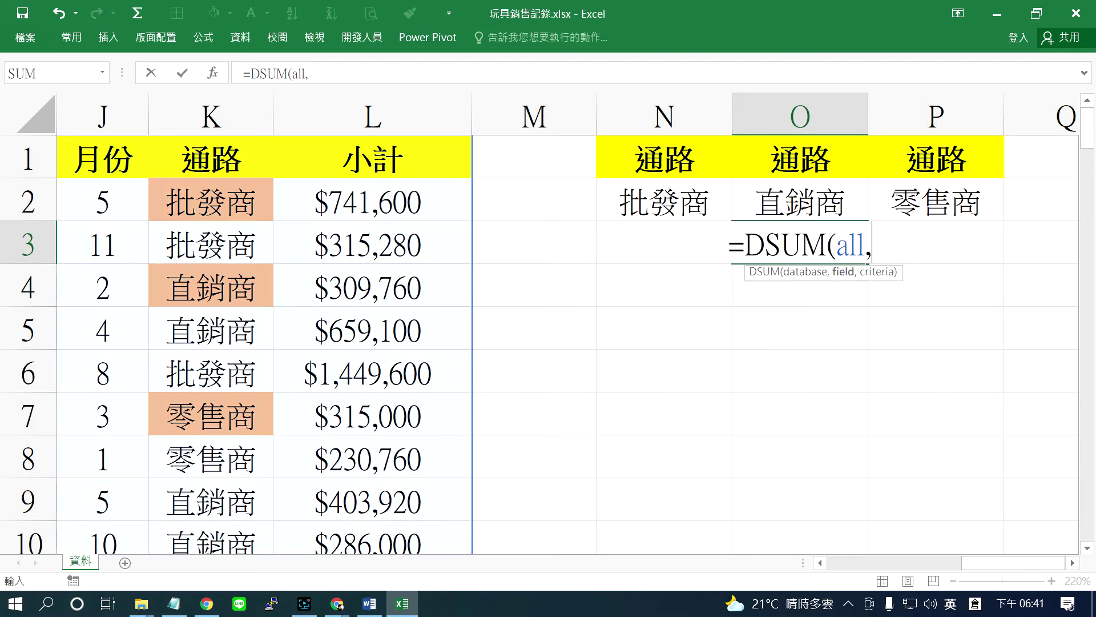
click(399, 162)
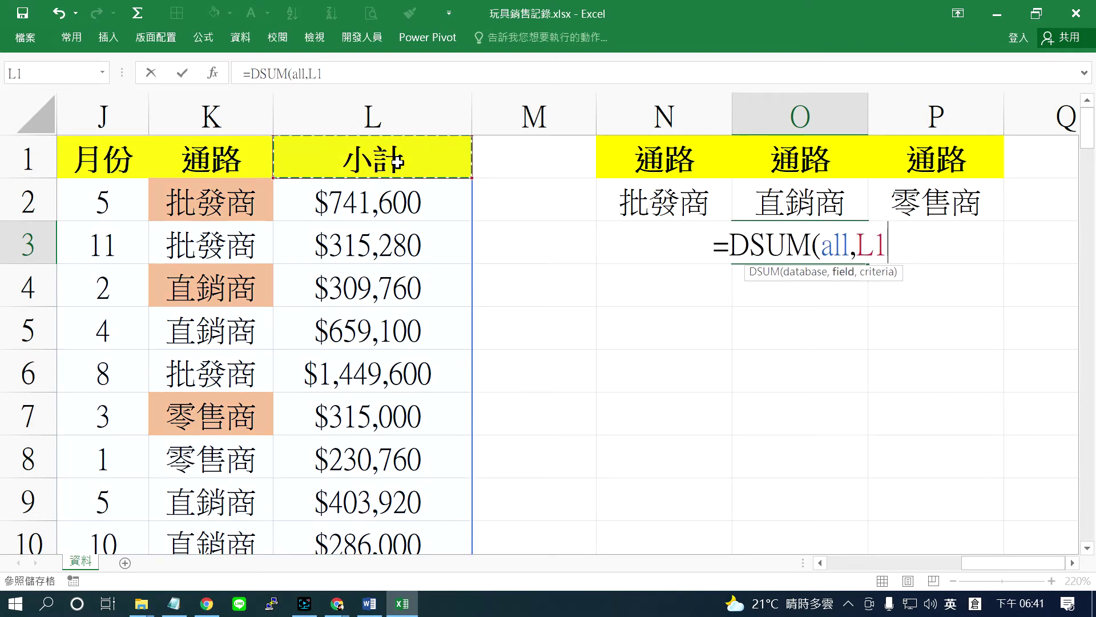
text(,)
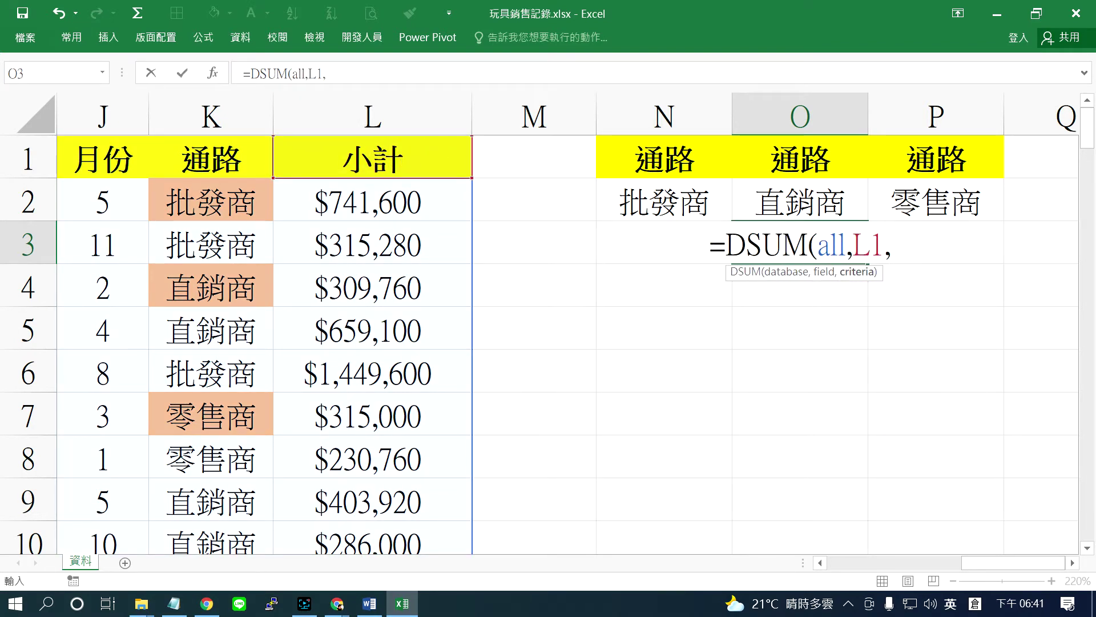
click(815, 170)
drag(814, 180, 810, 204)
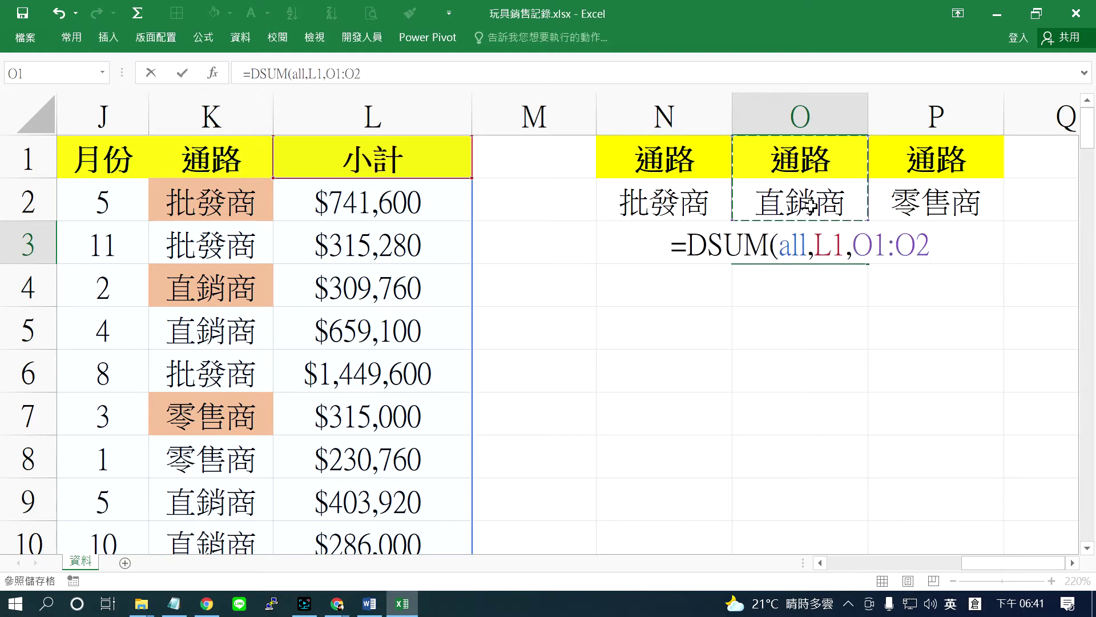
key(Return)
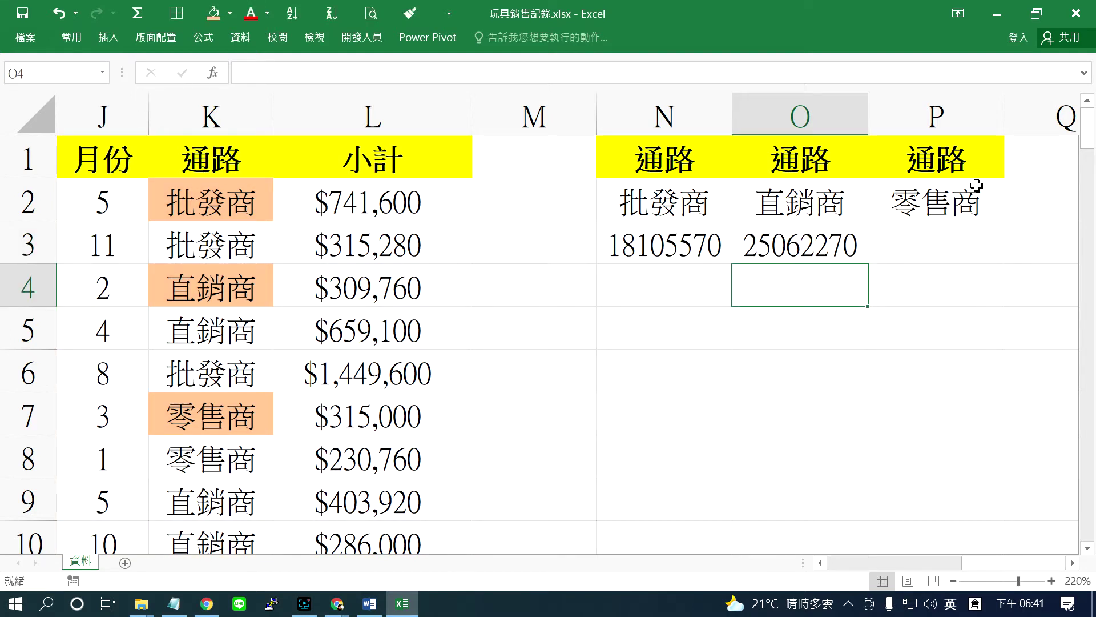
- Enter =DSUM(all,L1,P1:P2) in P3 for the 零售商 total 12772180
click(949, 238)
text(=ds)
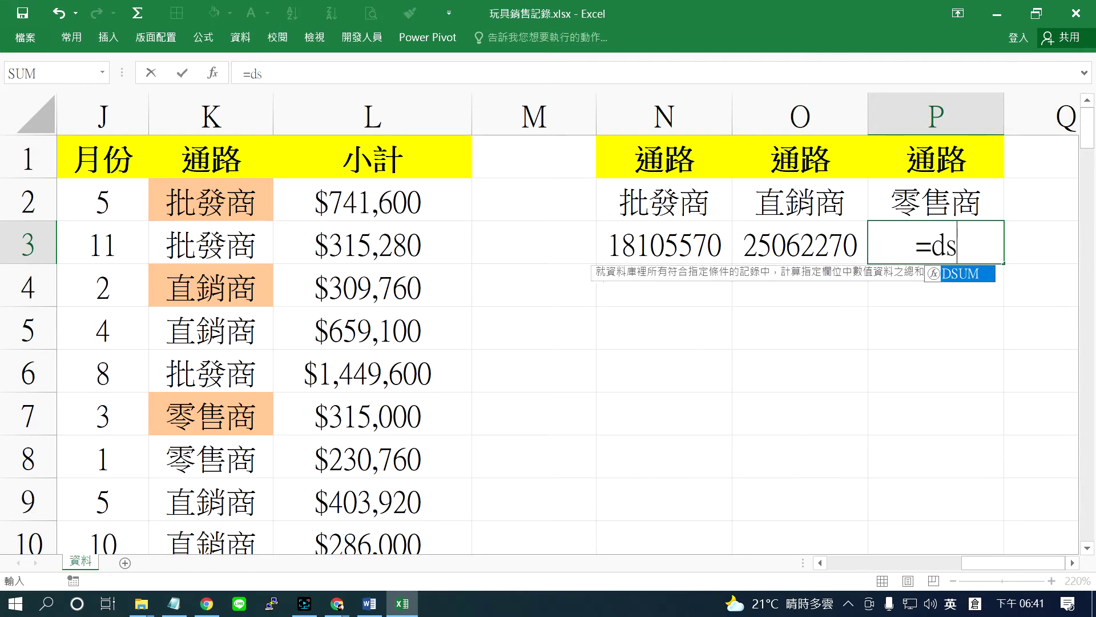
text(um()
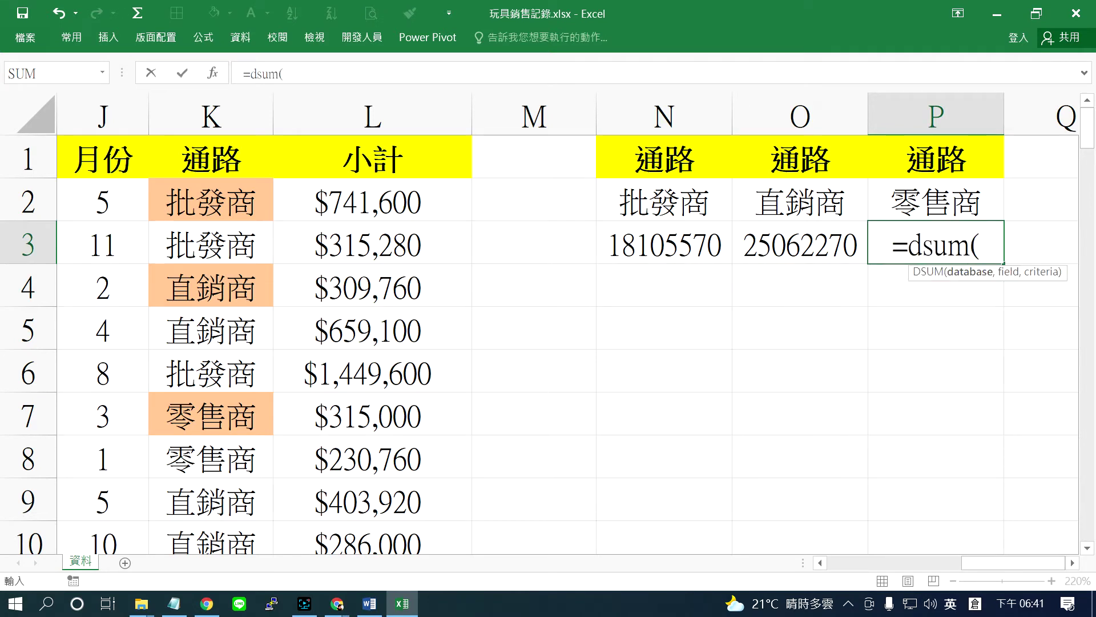
text(all,)
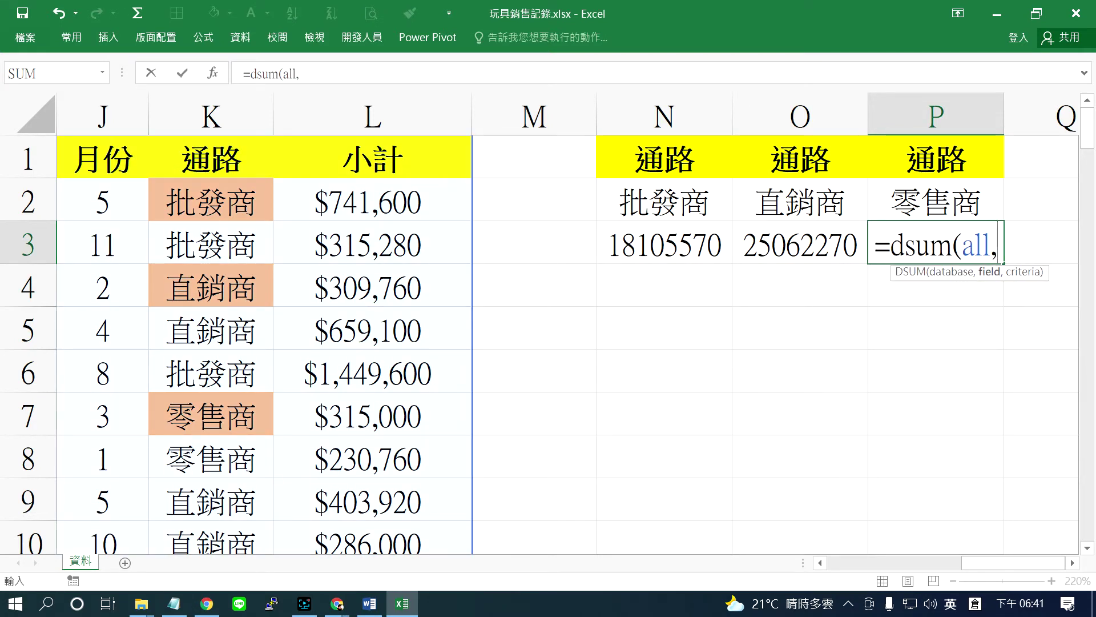
click(400, 163)
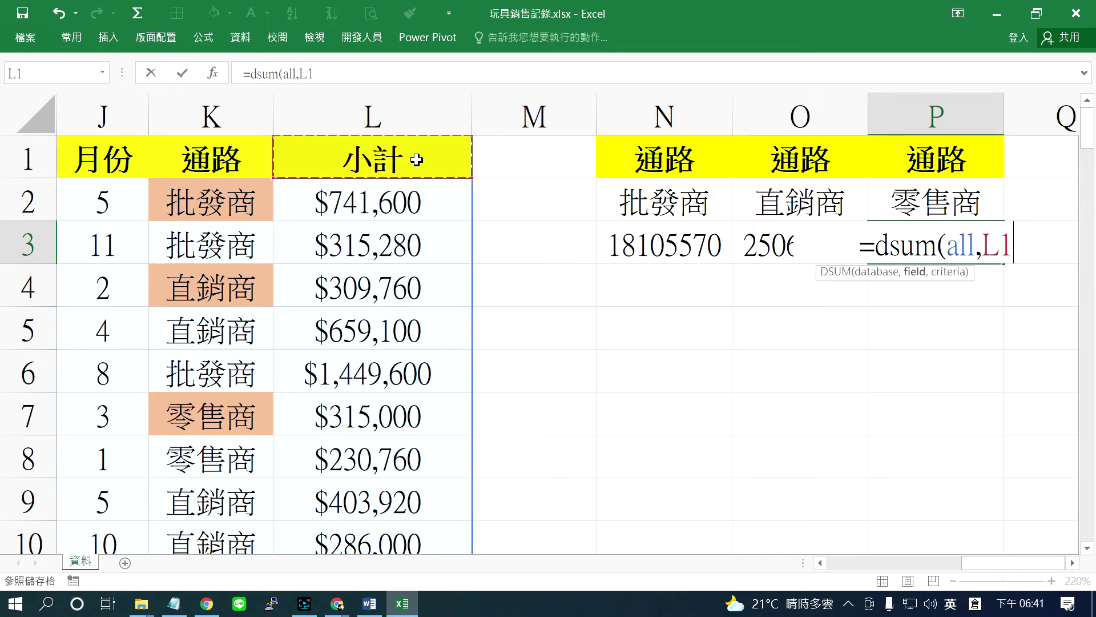
text(,)
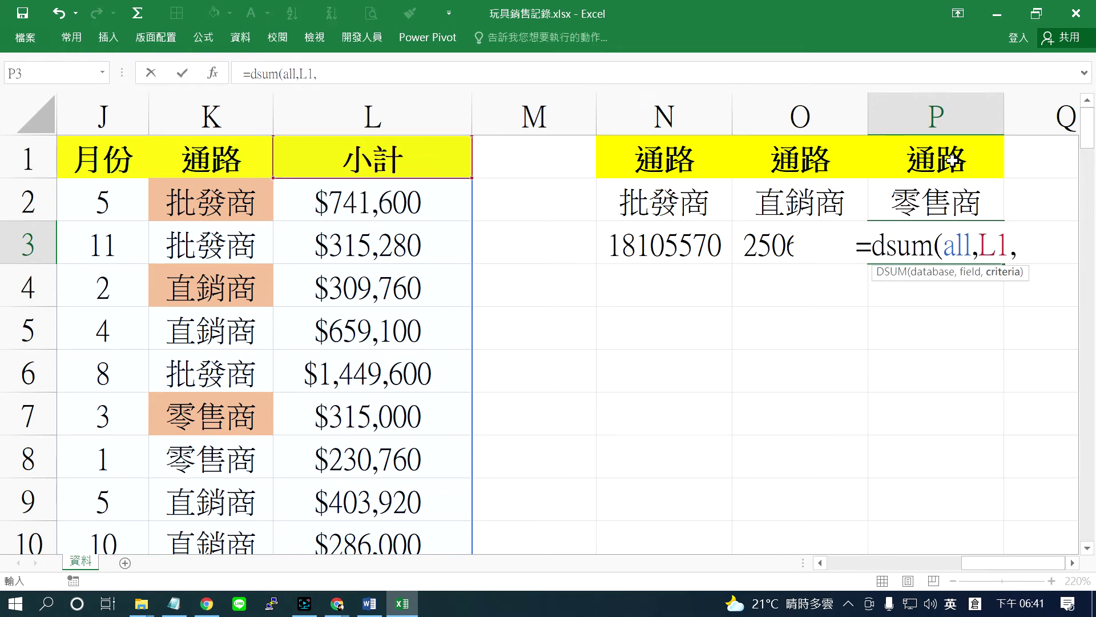
drag(952, 161, 952, 201)
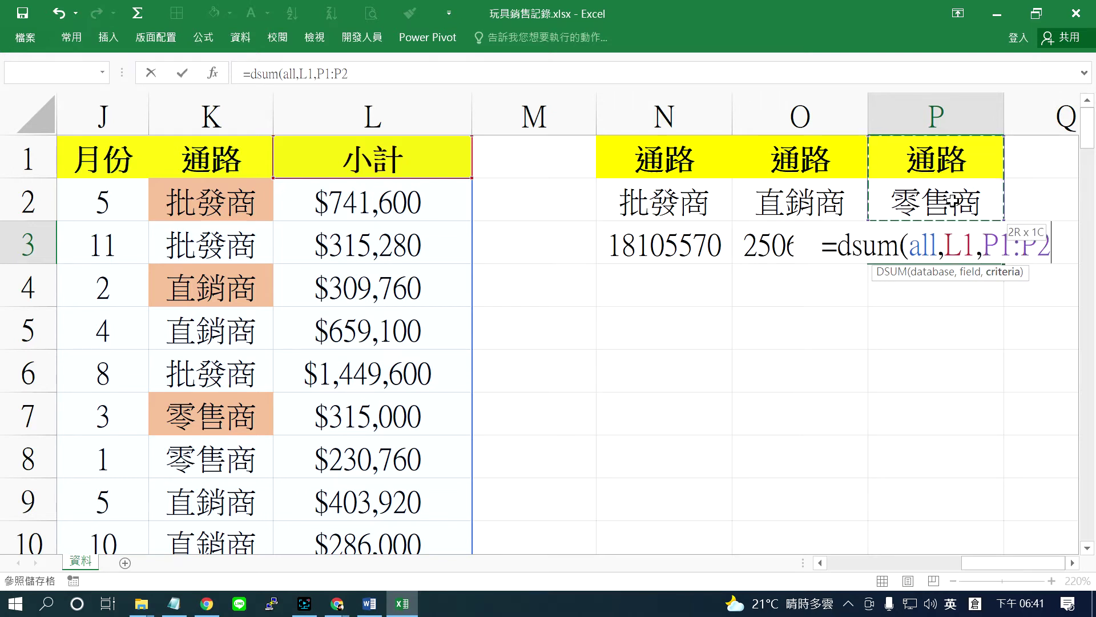
key(Return)
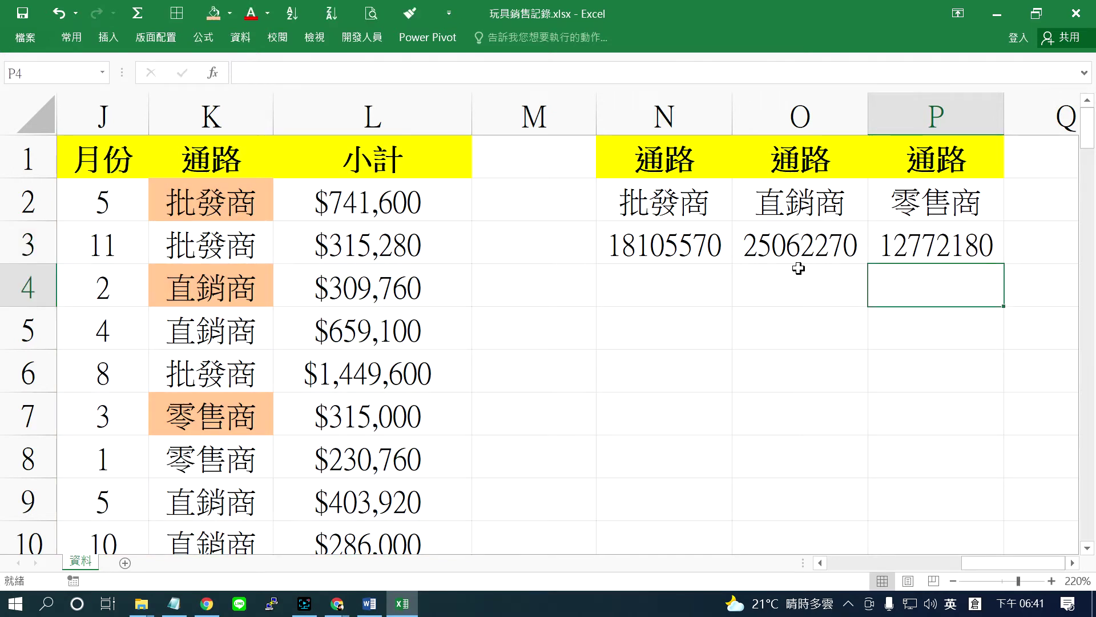
- Review N3's formula, pointing out the data range and the N1:P2 criteria block
click(799, 268)
click(700, 246)
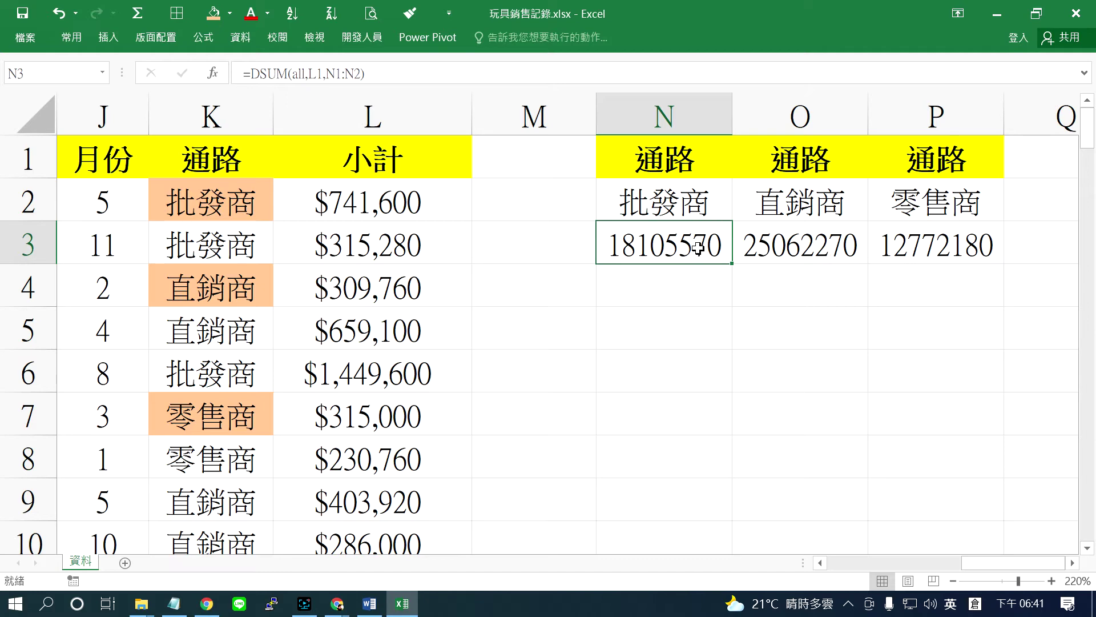
drag(456, 176, 204, 513)
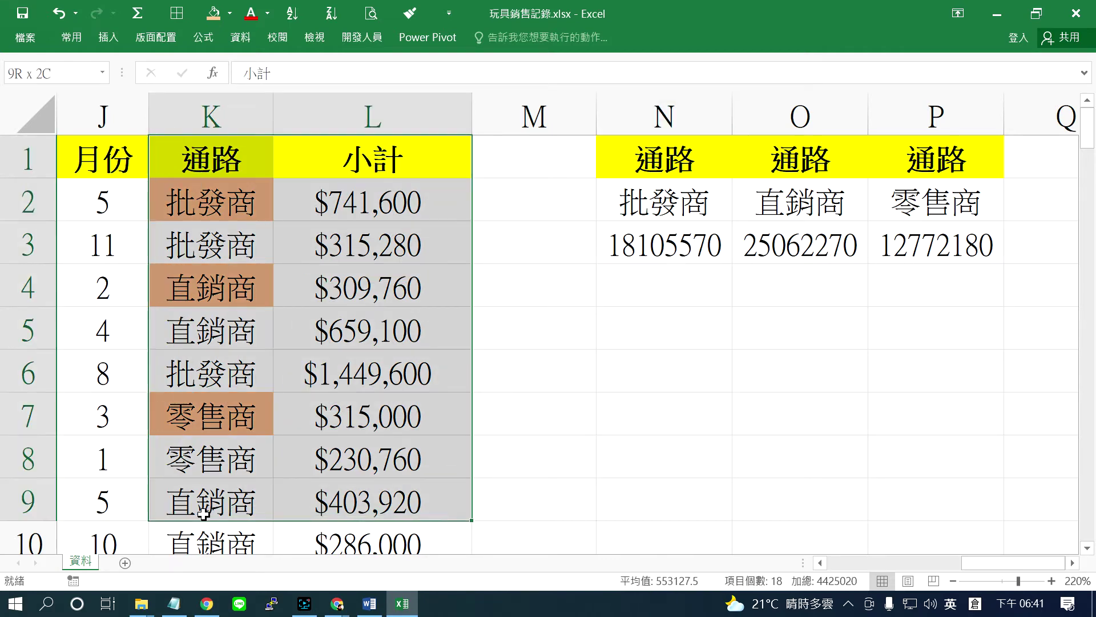
drag(661, 171, 651, 206)
drag(761, 162, 898, 200)
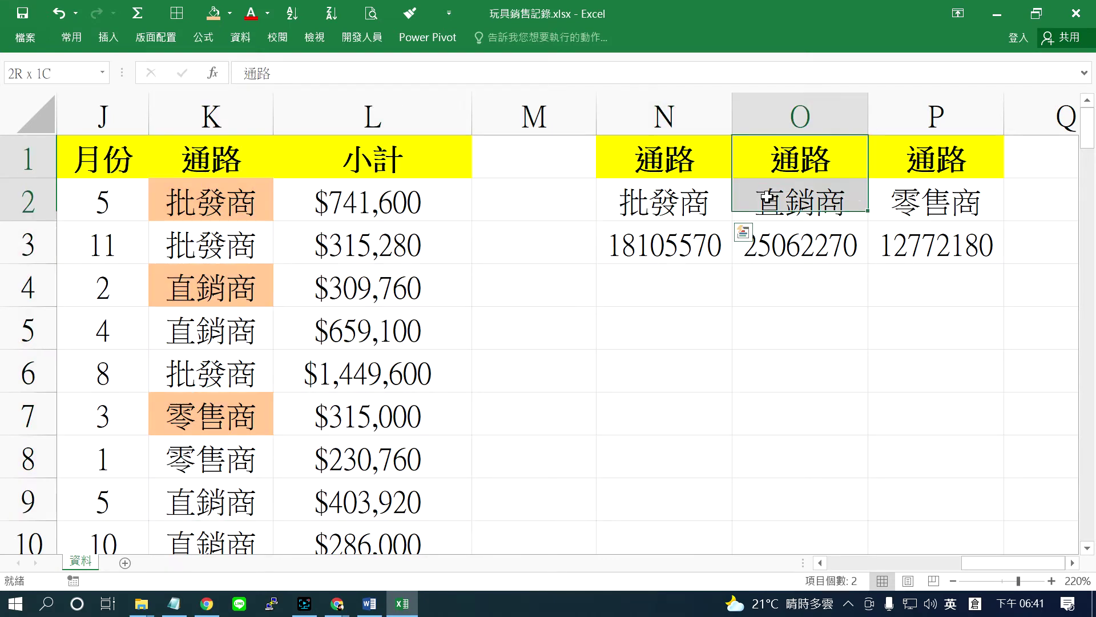
drag(713, 171, 919, 184)
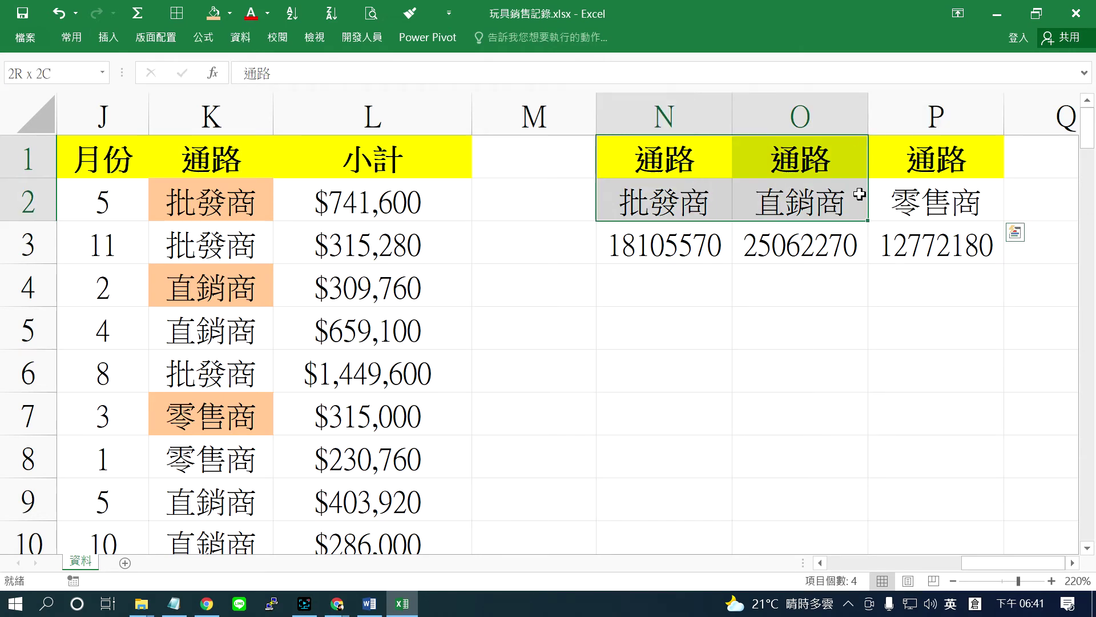
click(679, 246)
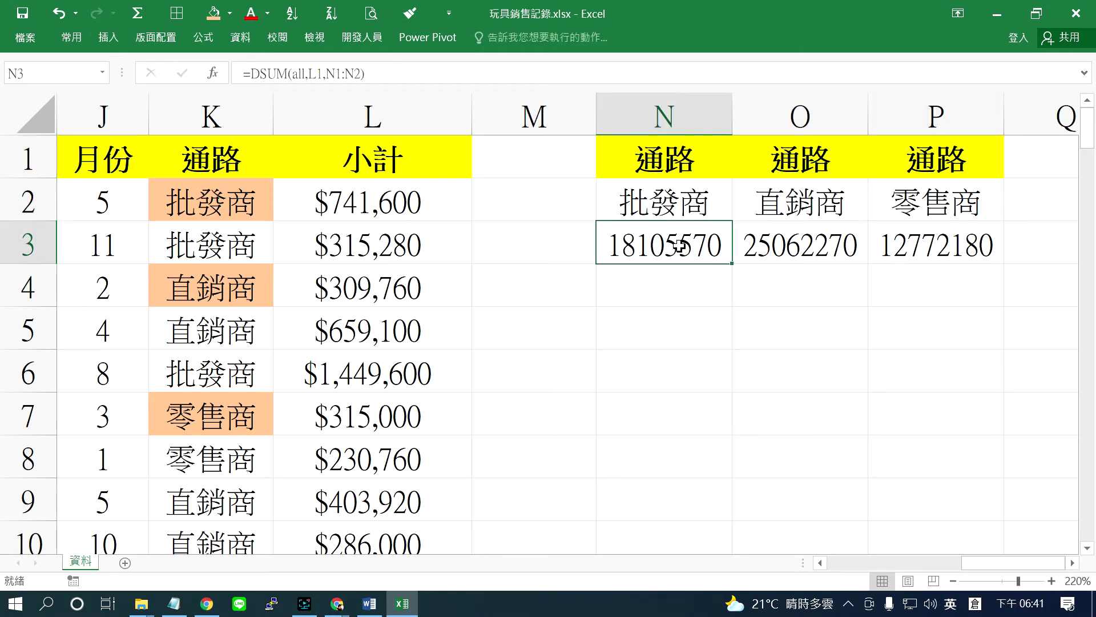
- Copy N3 and paste it back as the static value 18105570
right_click(679, 246)
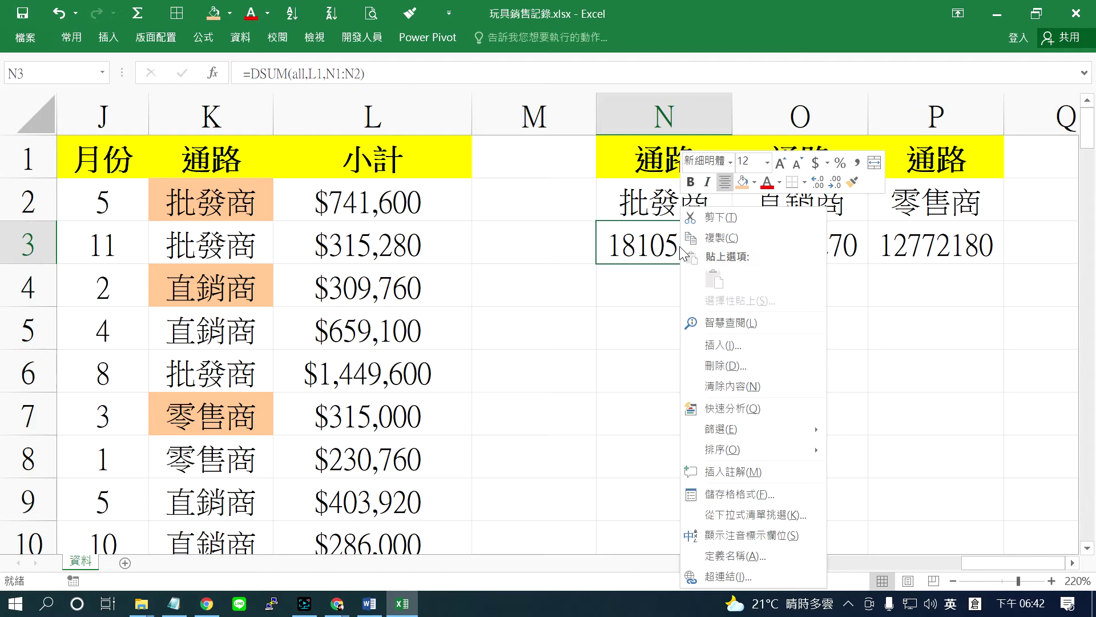
click(727, 247)
right_click(638, 251)
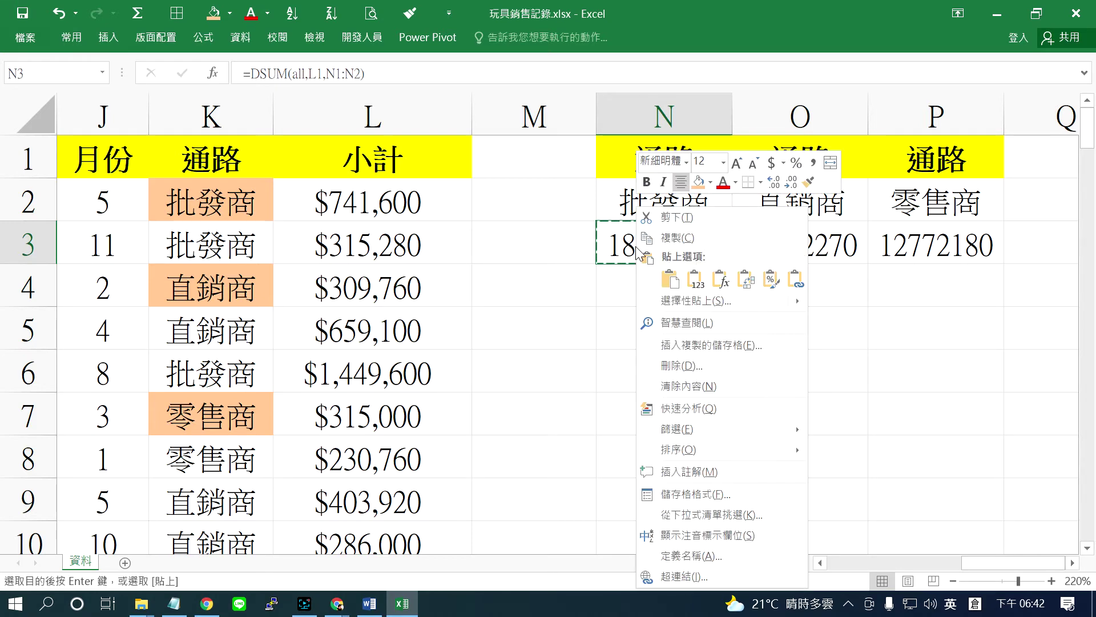
click(698, 281)
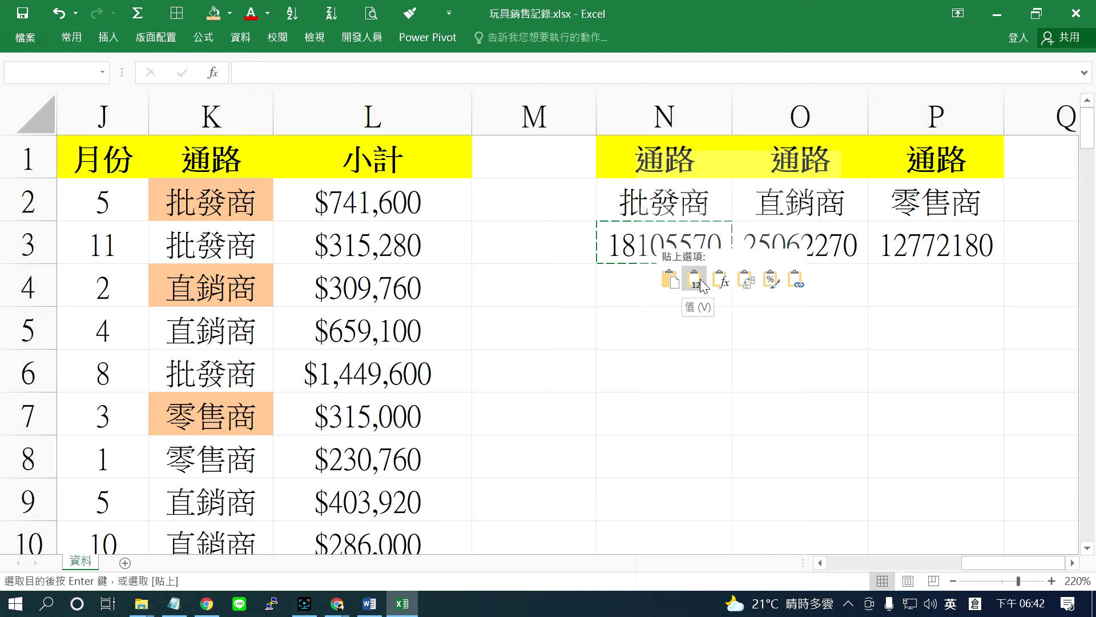
- Clear the 通路 header and 批發商 criterion in N1:N2, then check N3 and O3
click(775, 245)
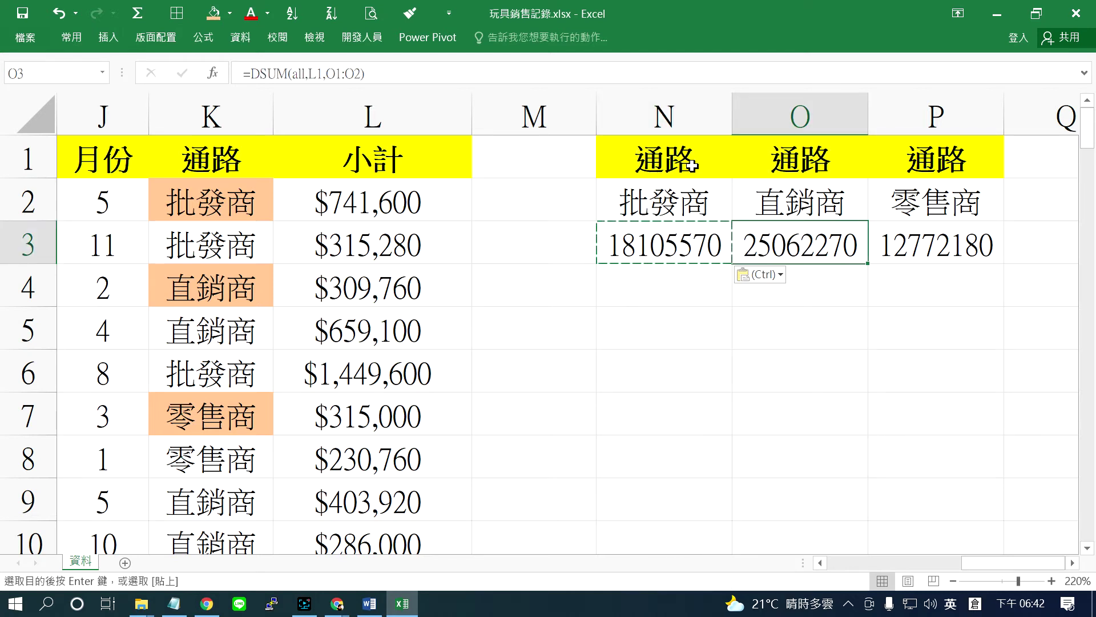
drag(692, 166, 690, 192)
key(Delete)
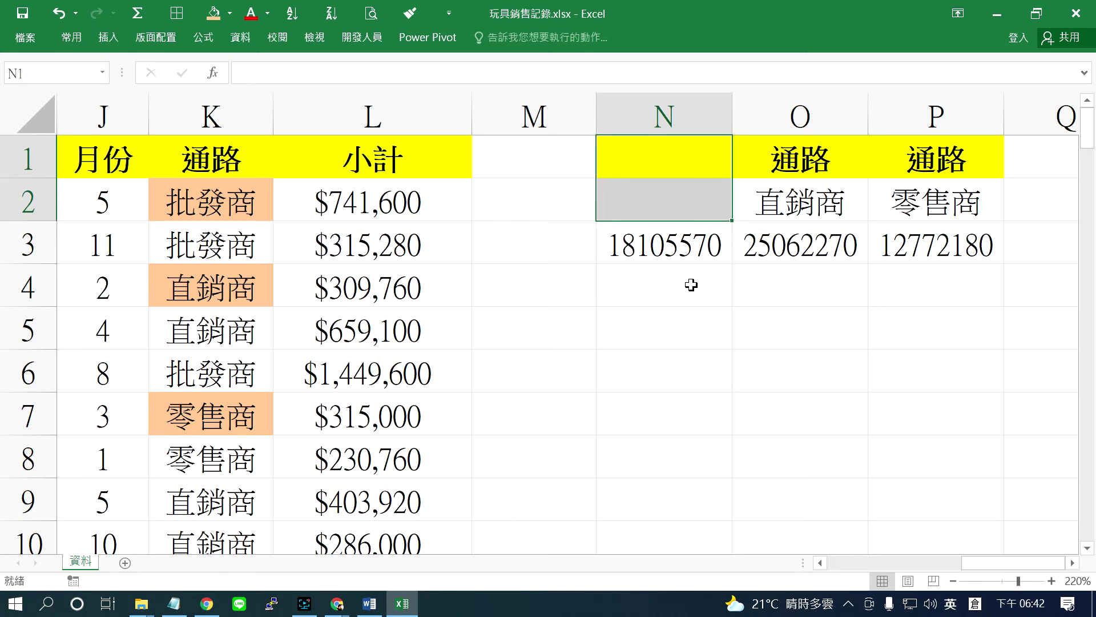
click(701, 252)
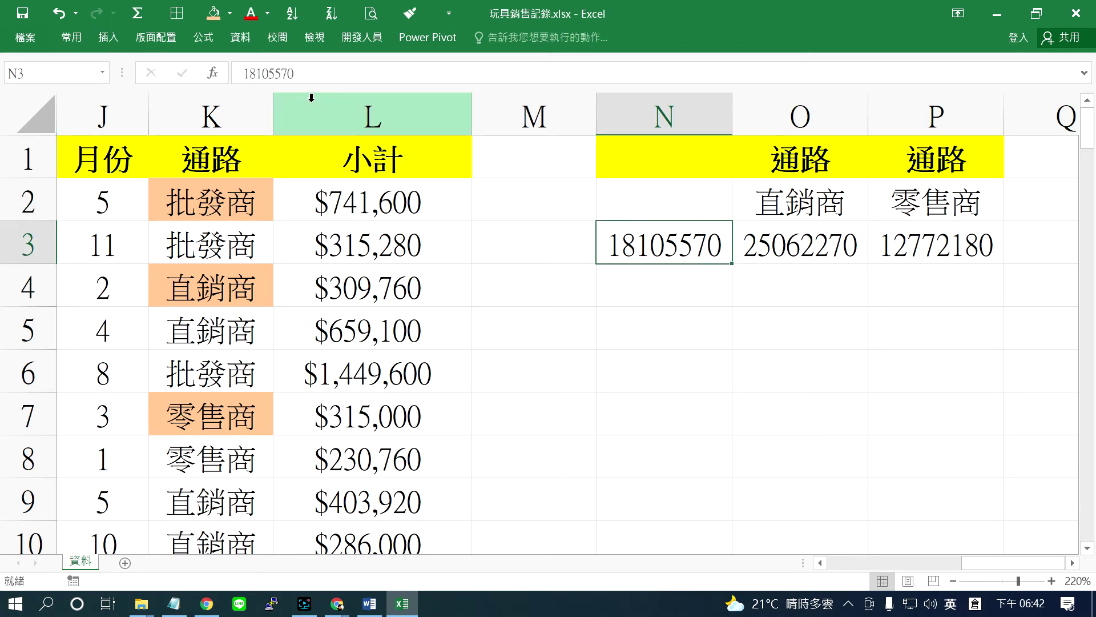
click(800, 240)
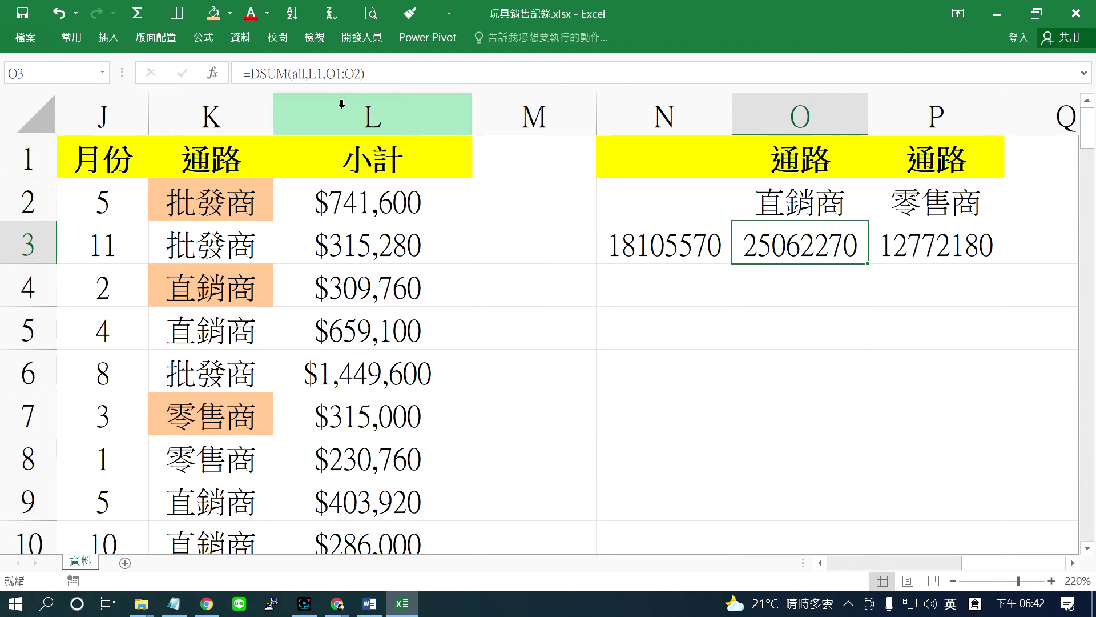
- Undo to restore the criteria, then move 批發商 into M4 and its 18105570 total into N4
click(839, 204)
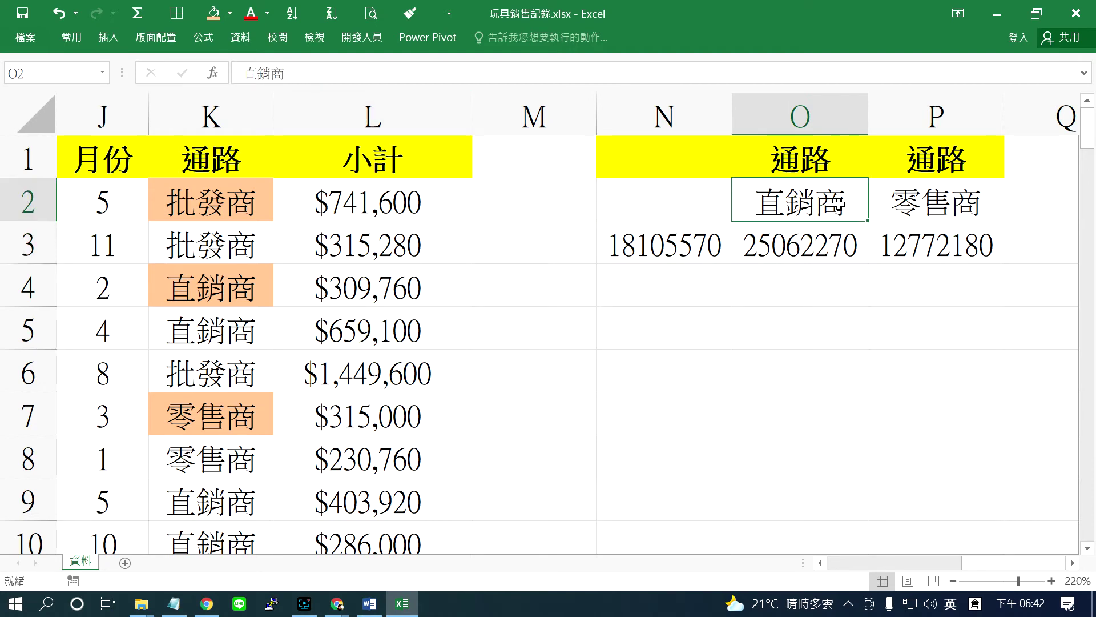
click(700, 208)
key(ctrl+z)
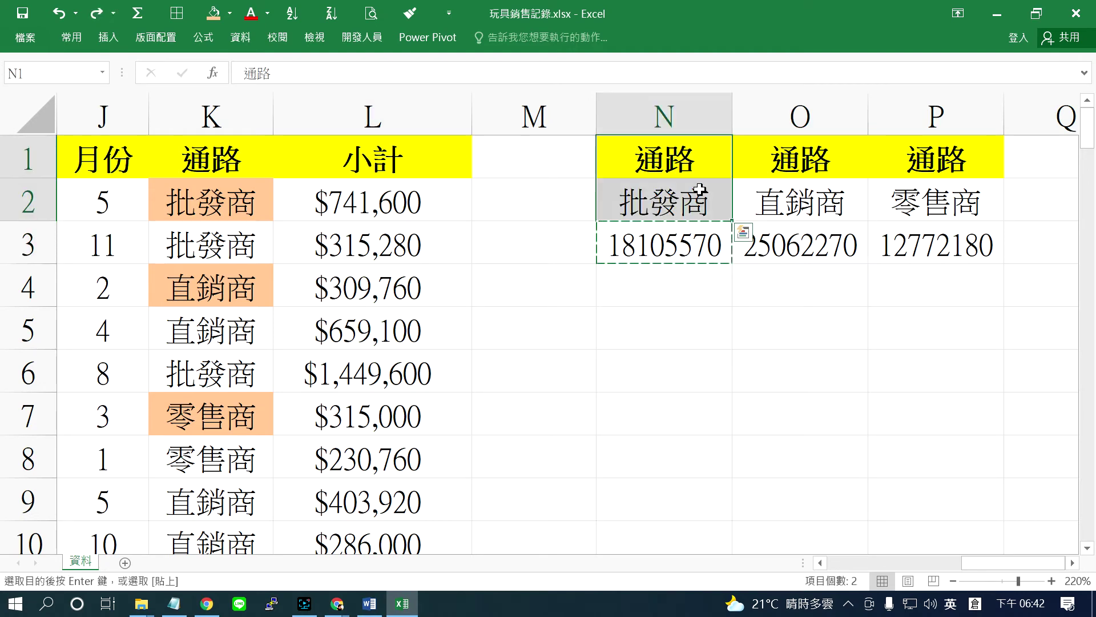
click(699, 185)
key(Escape)
click(821, 182)
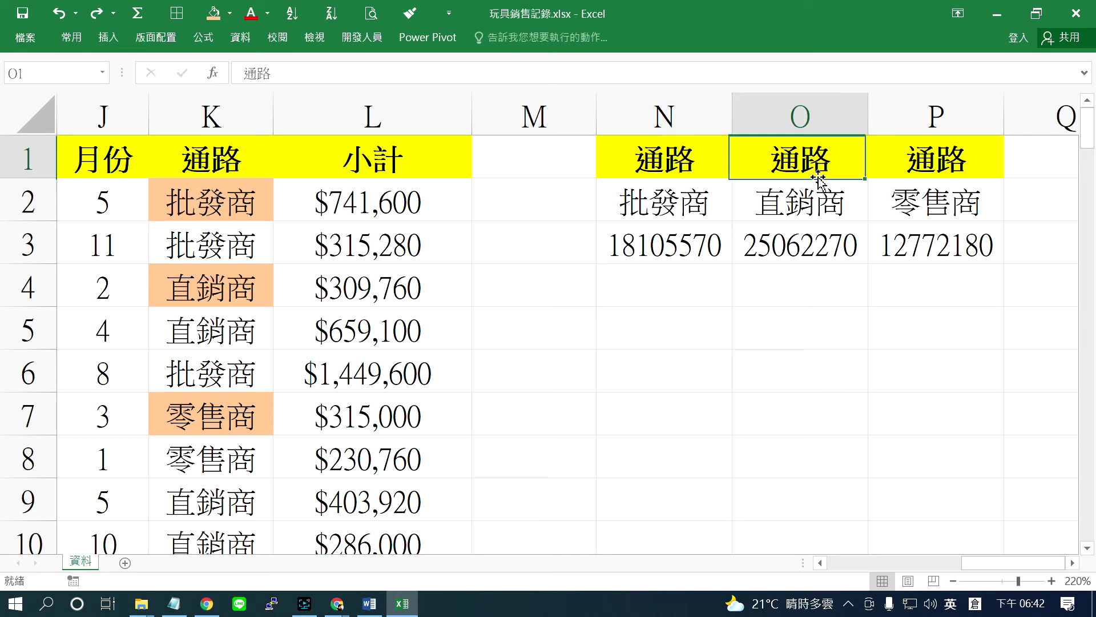
click(689, 204)
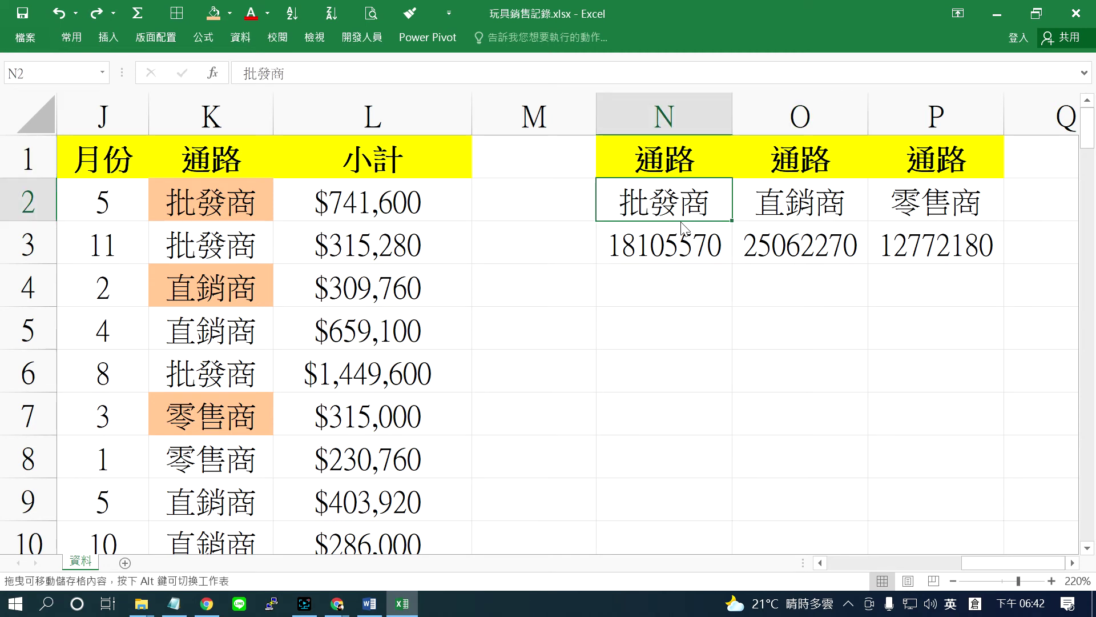
drag(686, 222, 586, 304)
click(661, 254)
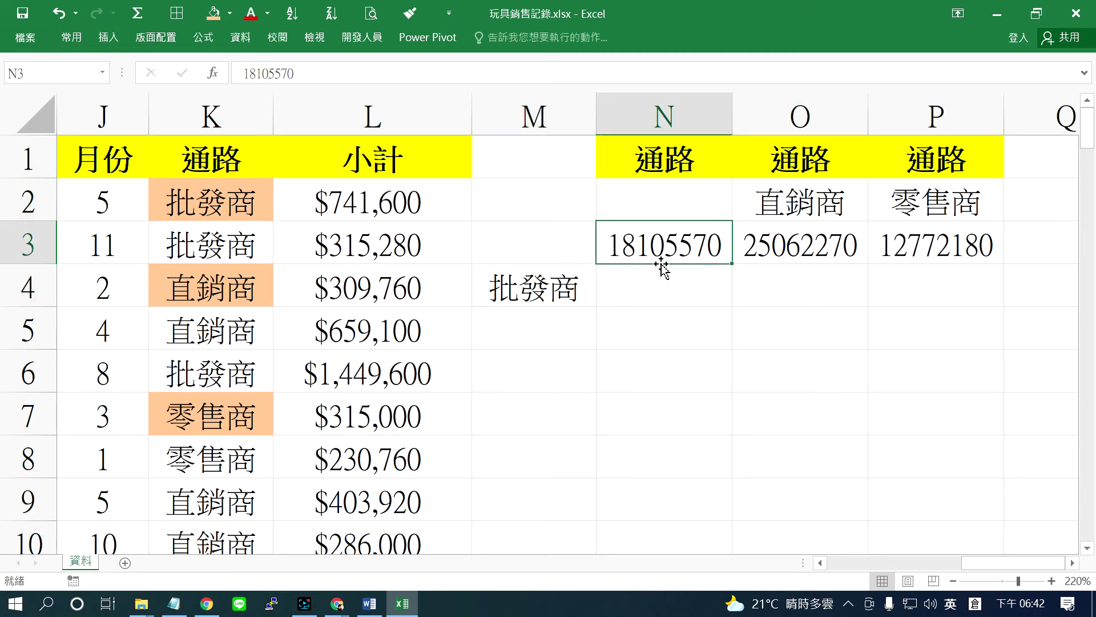
drag(660, 267, 661, 303)
- Paste the 直銷商 total 25062270 from O3 into N5 as a plain value
click(808, 209)
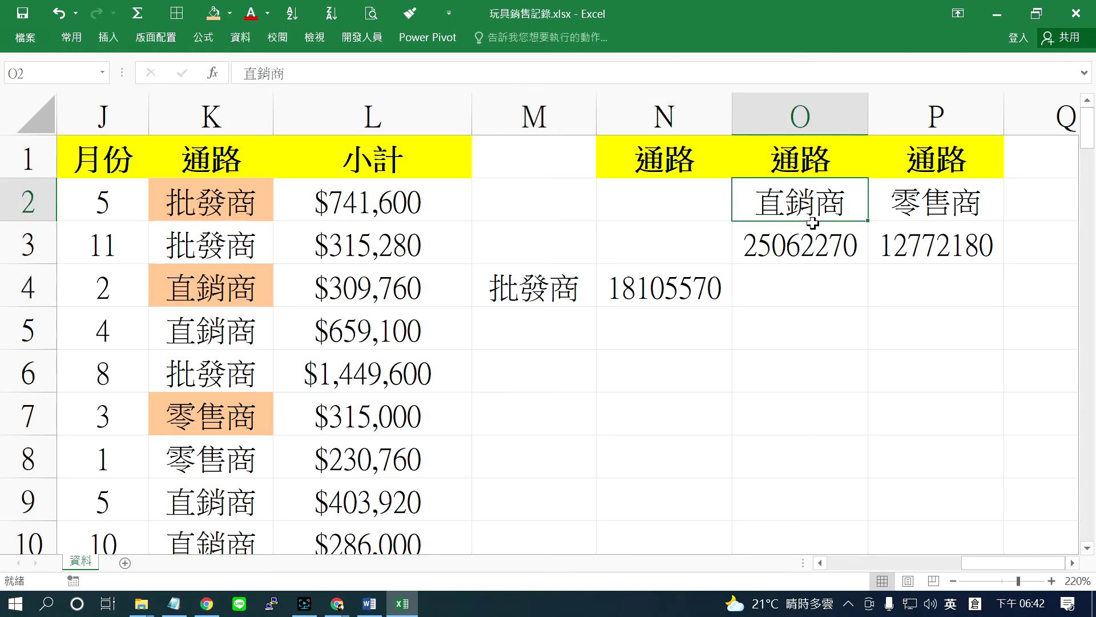
click(809, 234)
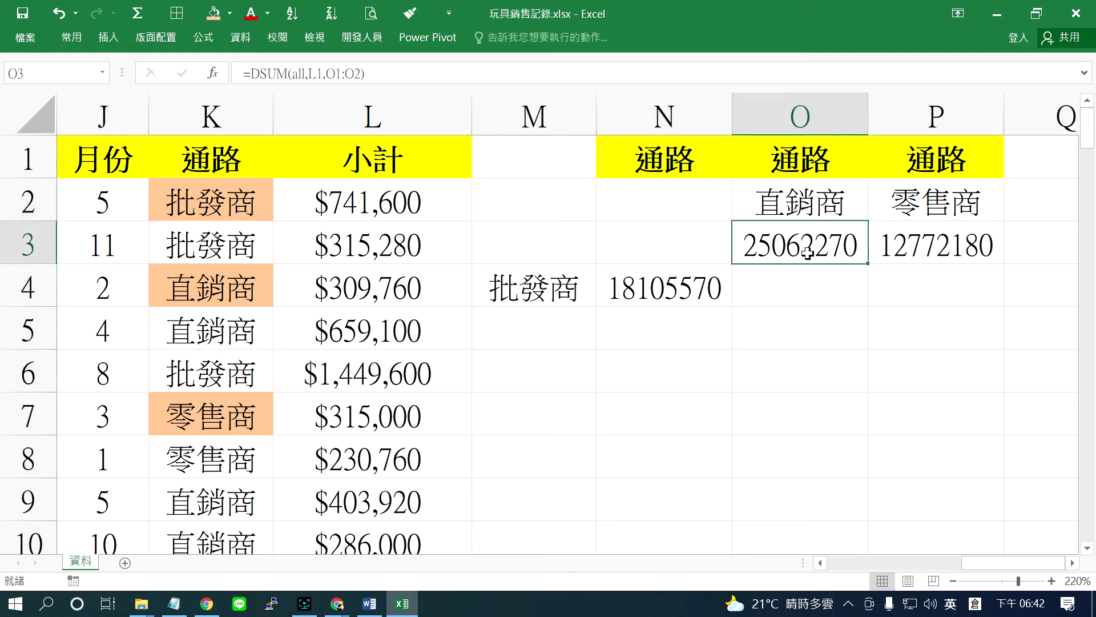
right_click(806, 252)
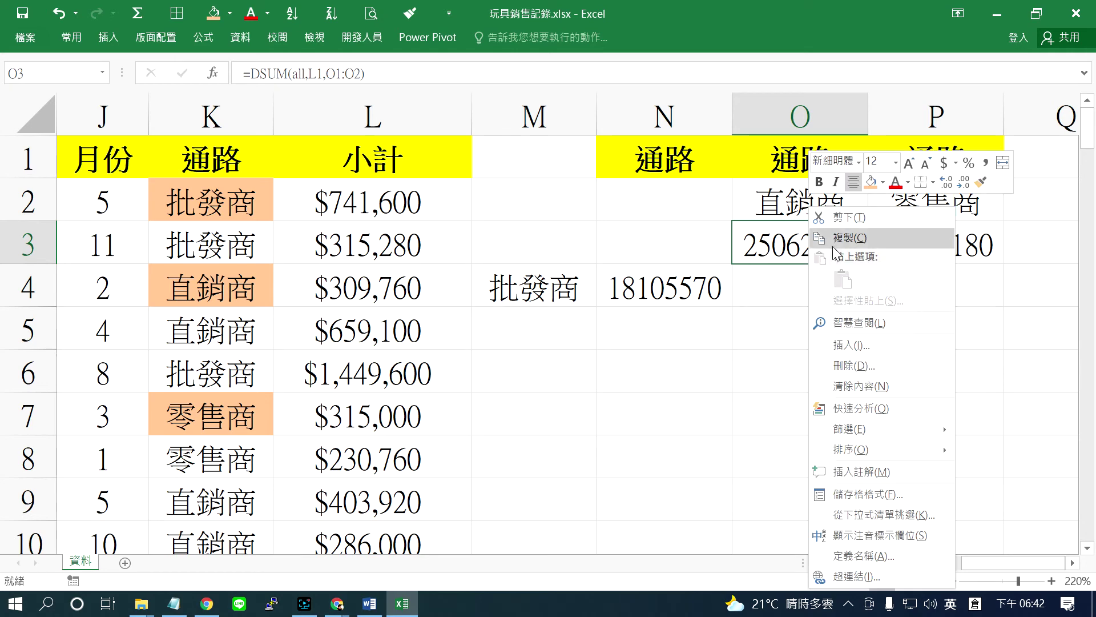
click(800, 235)
click(660, 326)
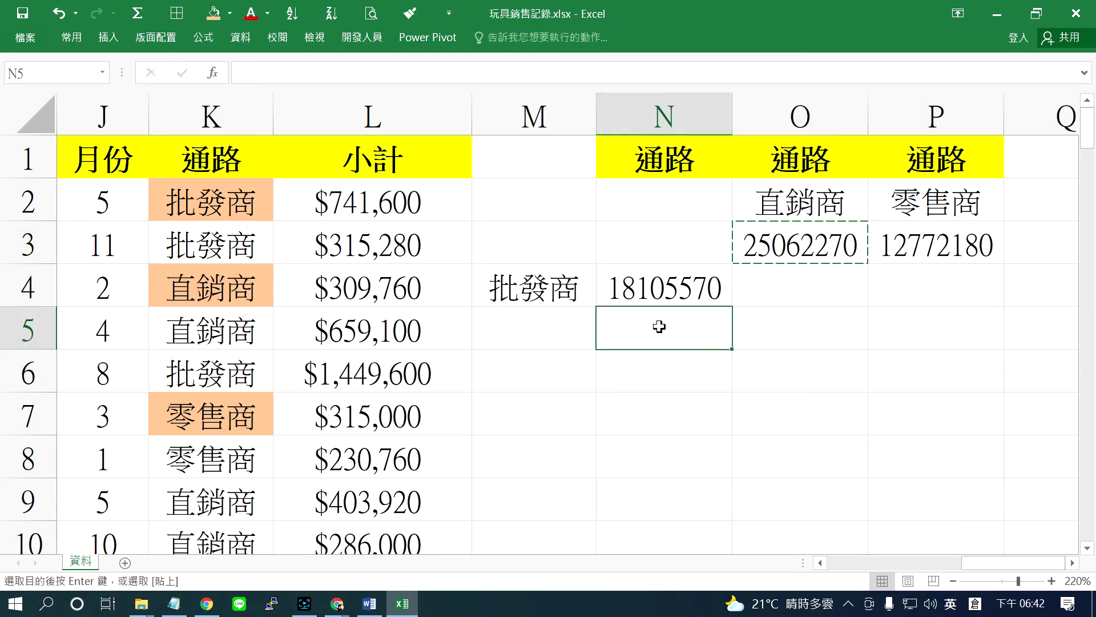
right_click(660, 326)
click(720, 282)
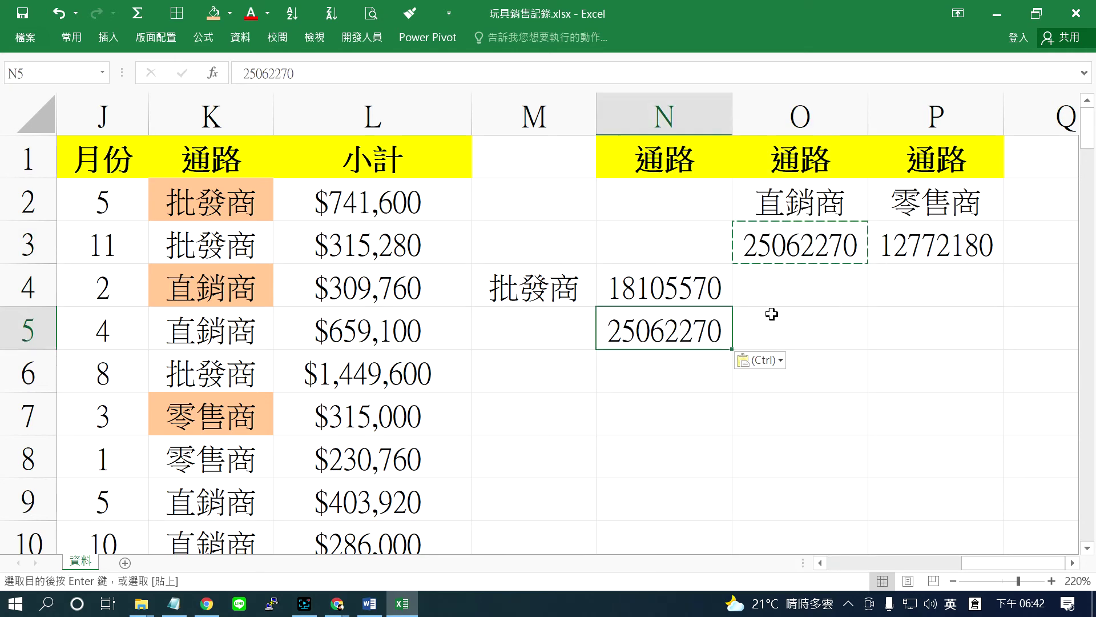
click(806, 201)
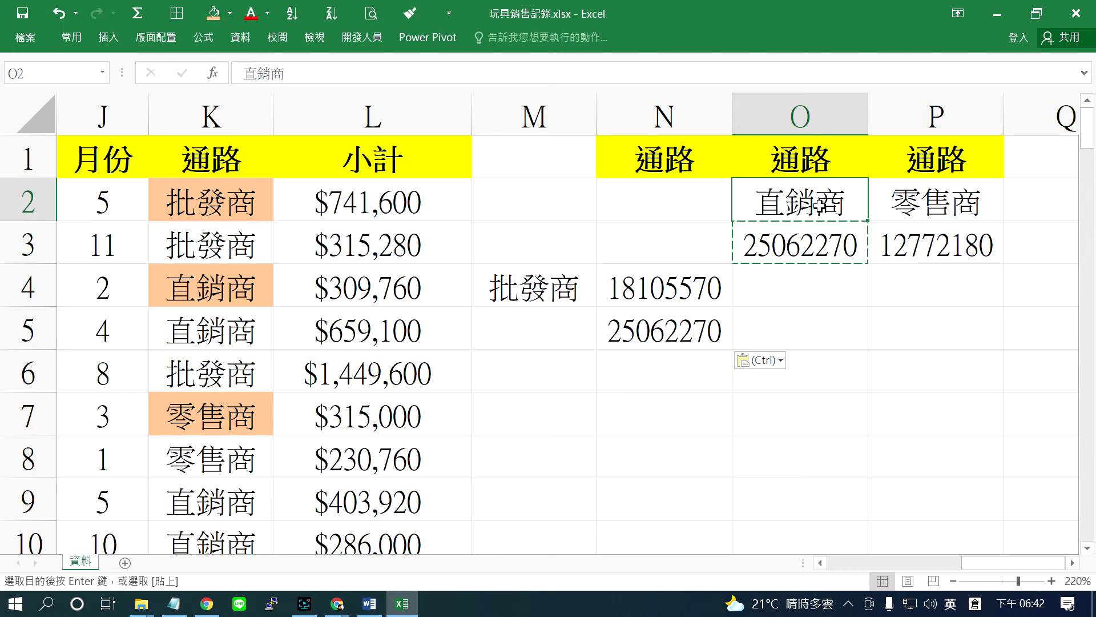
key(Escape)
- Move the 直銷商 label into M5 and delete the leftover formula in O3
mouse_move(819, 224)
mouse_down()
mouse_move(661, 320)
mouse_move(564, 342)
mouse_up()
click(804, 246)
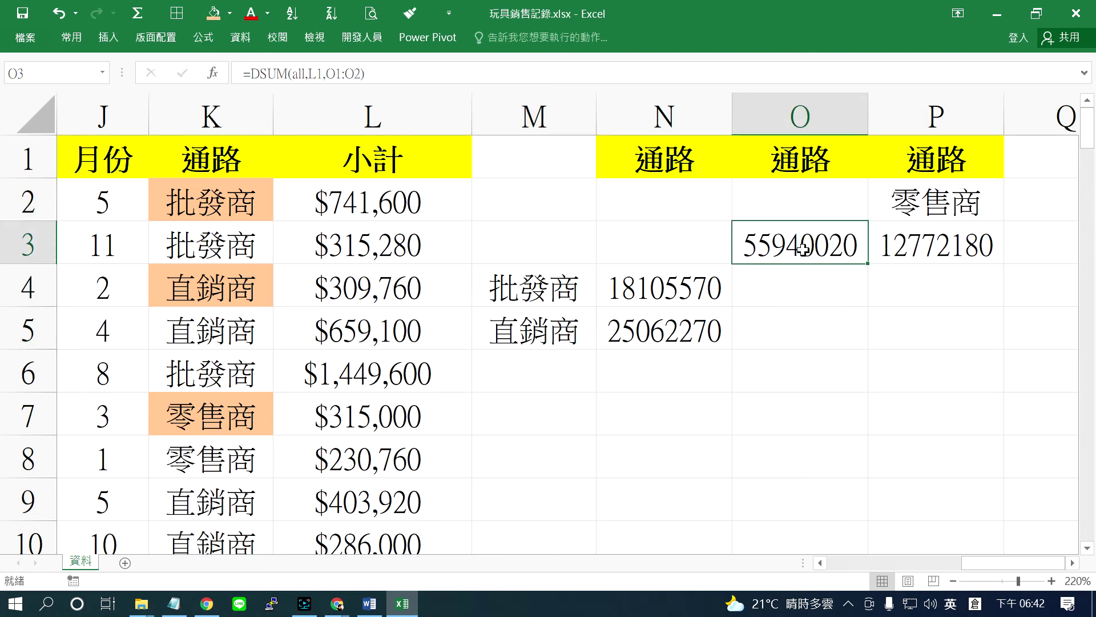
key(Delete)
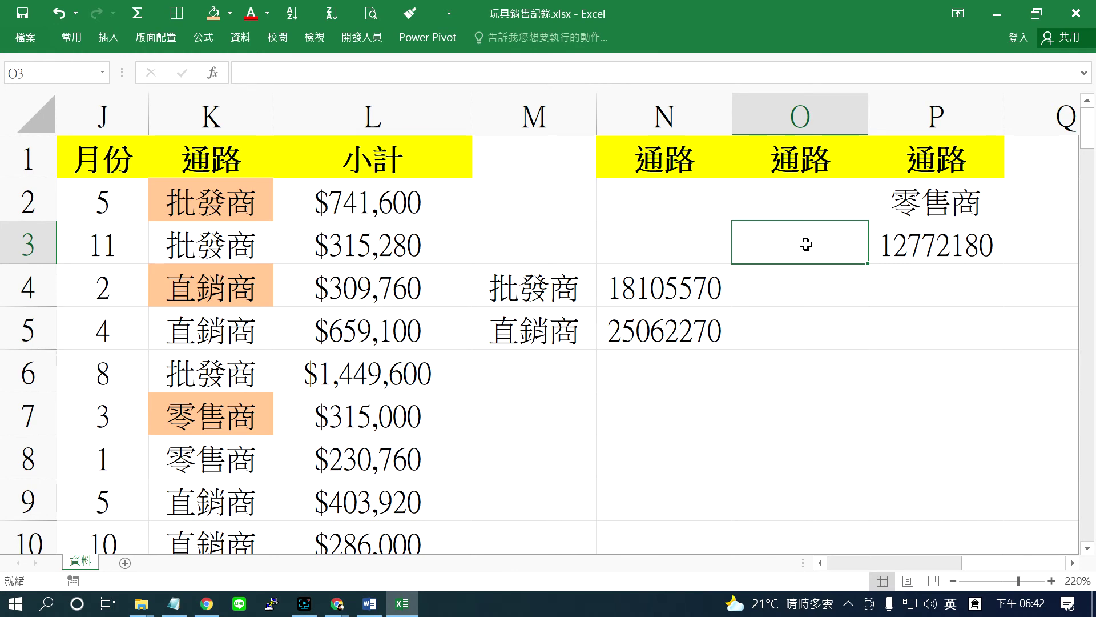
- Paste the 零售商 total 12772180 from P3 into N6 as a value
click(917, 216)
click(934, 240)
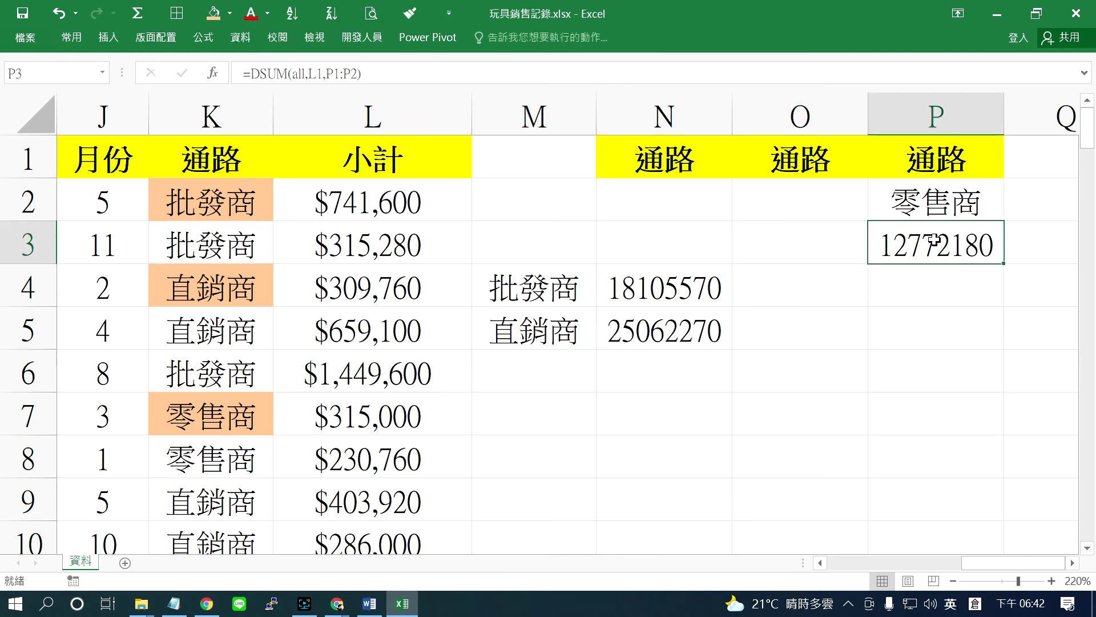
drag(948, 160, 947, 203)
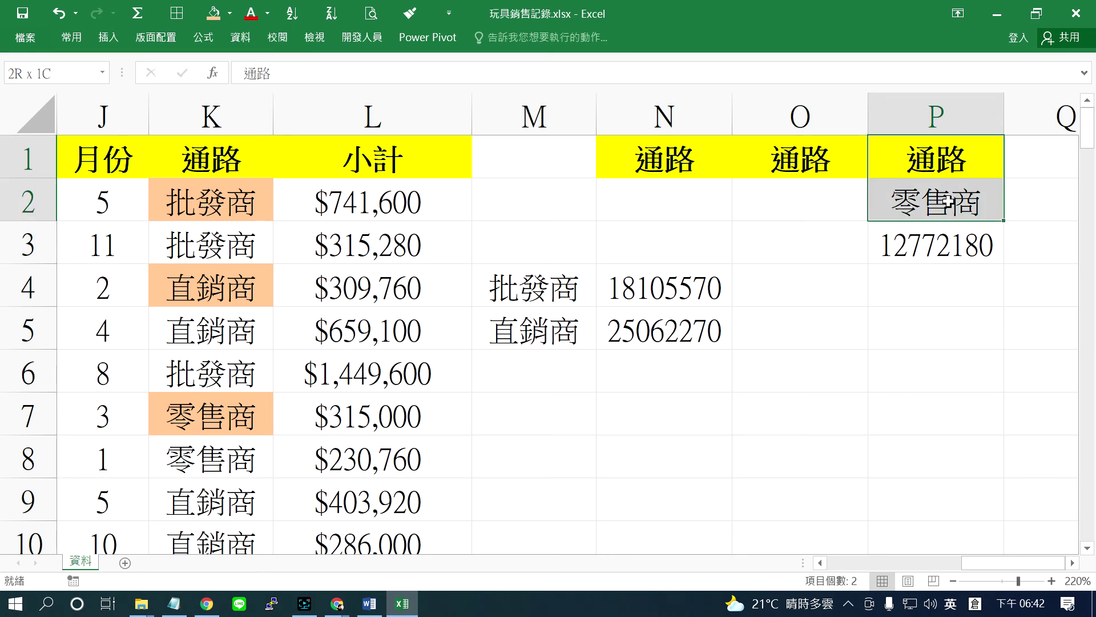
click(947, 205)
click(575, 357)
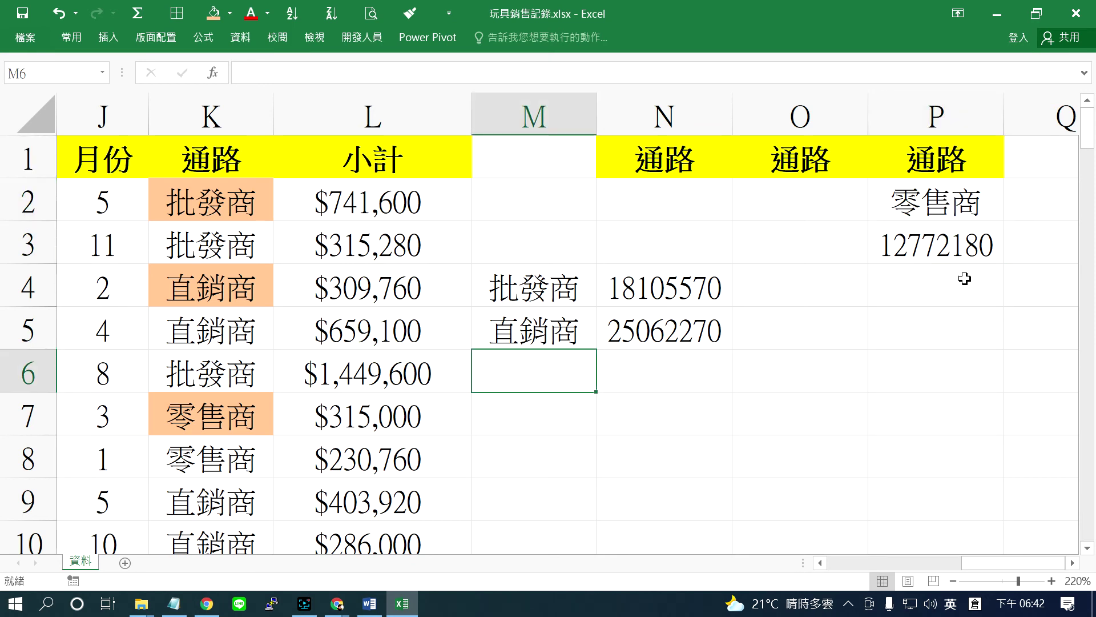
click(974, 246)
right_click(974, 246)
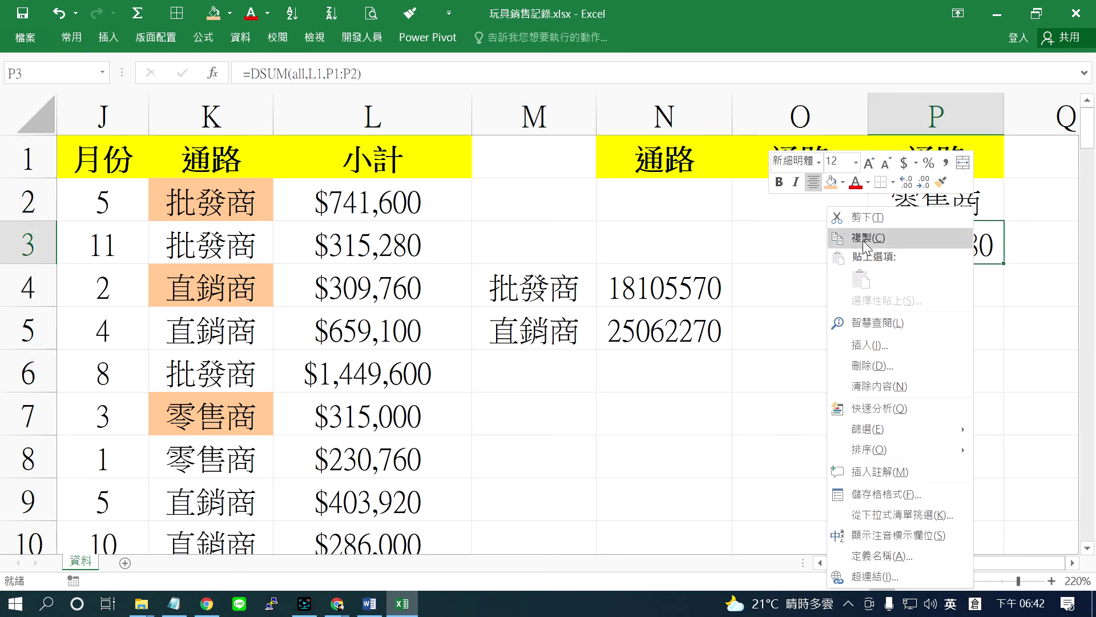
click(774, 238)
click(647, 375)
right_click(648, 375)
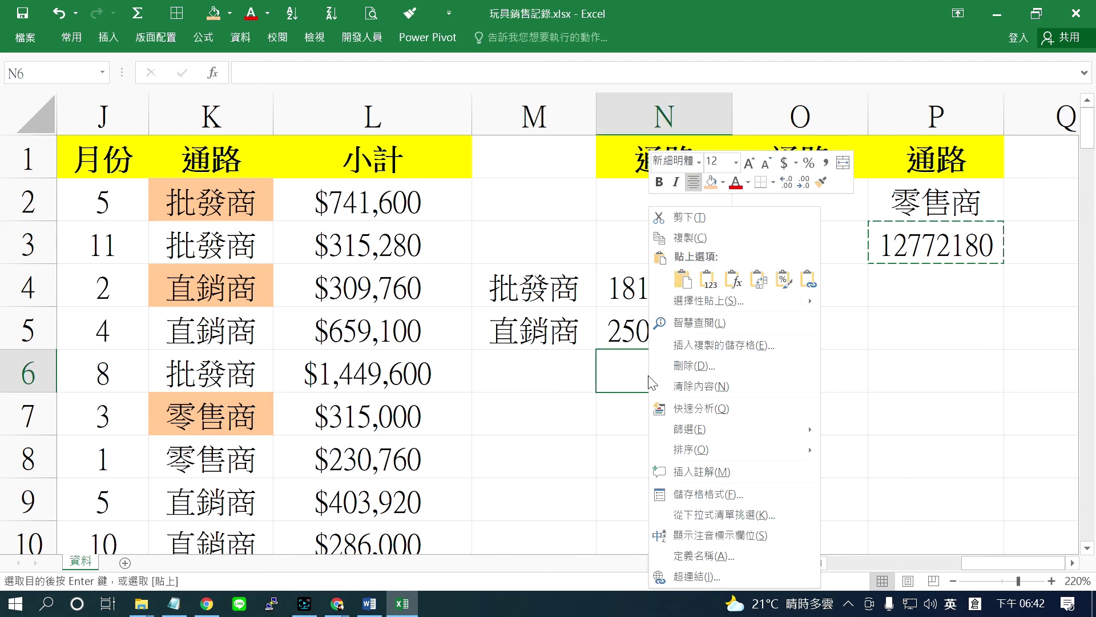
click(709, 281)
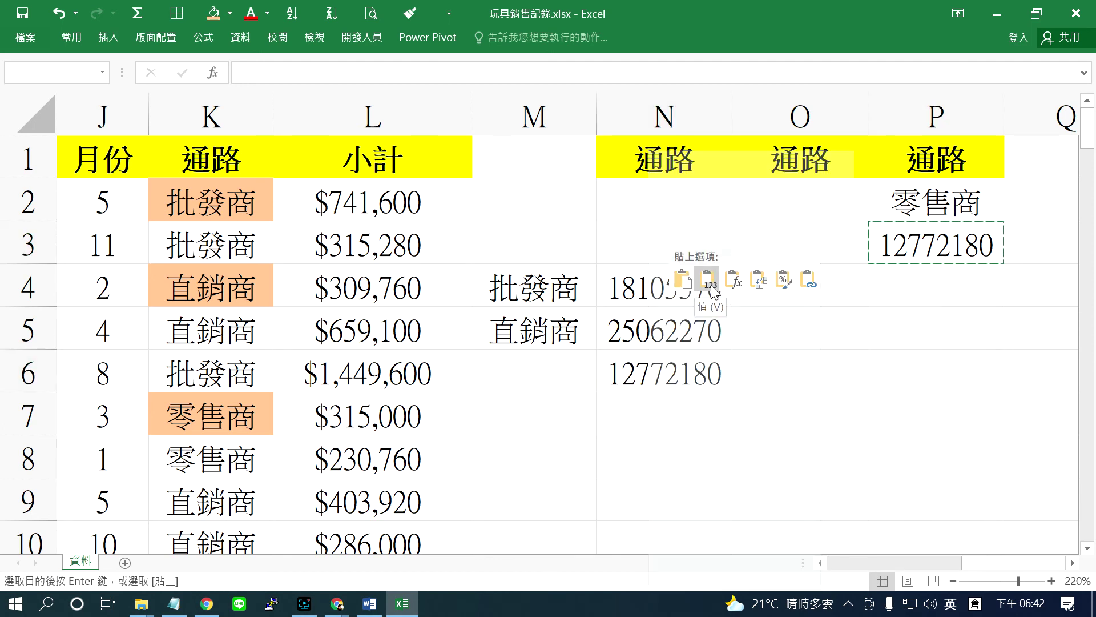
- Copy the 零售商 label from P2 into M6
click(916, 198)
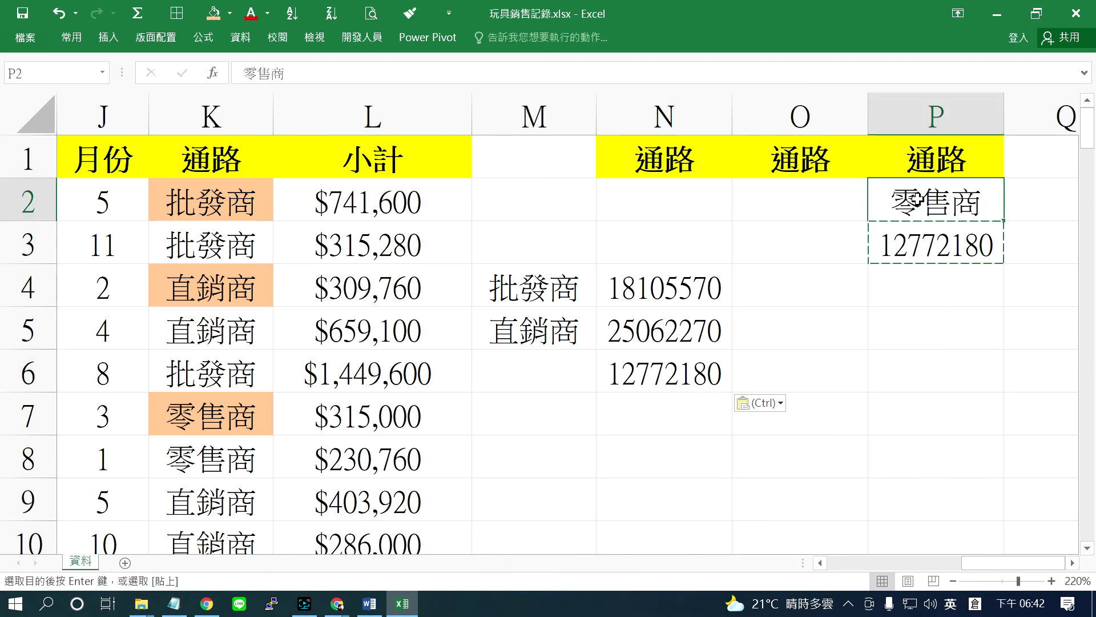
key(ctrl+c)
click(517, 378)
key(ctrl+v)
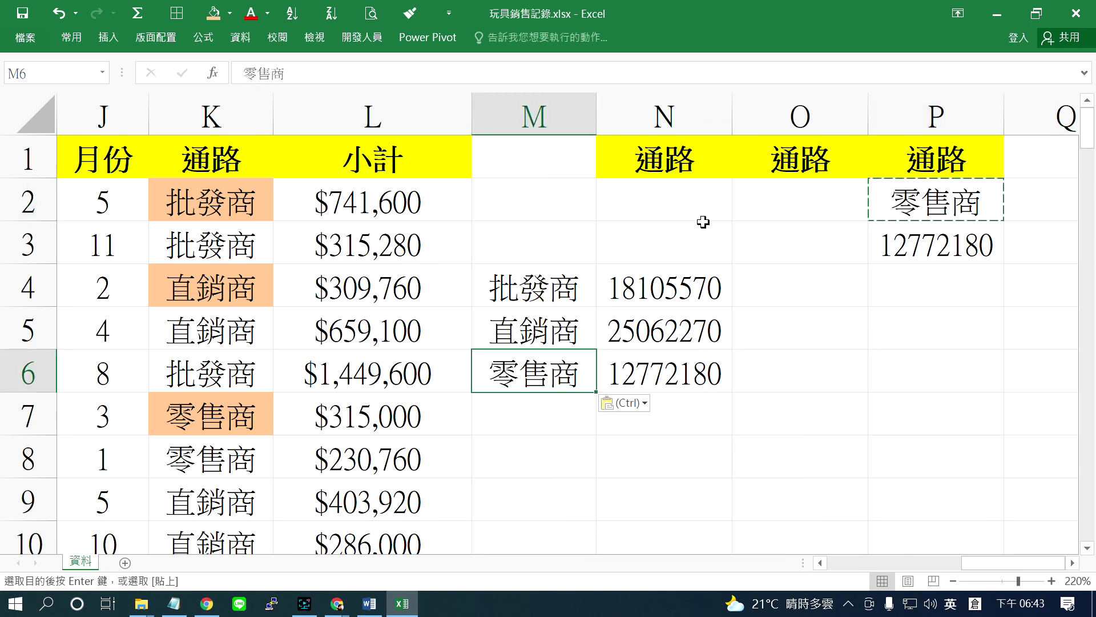
- Delete the 通路 headers, 零售商 and leftover total in N1:P3, then select the summary
drag(679, 159, 917, 246)
key(Delete)
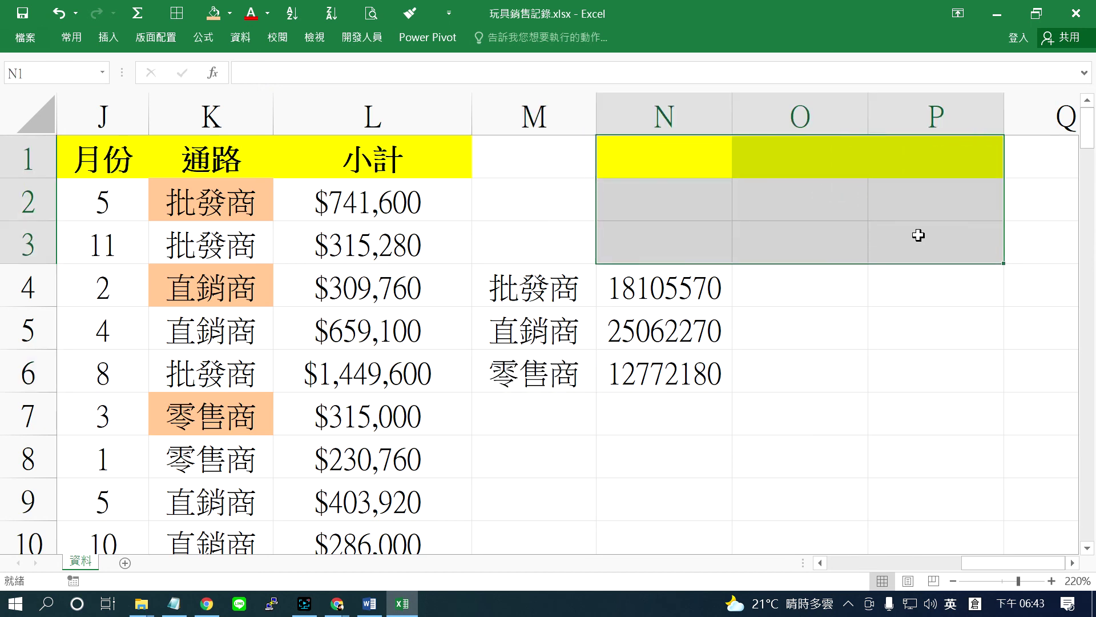
click(801, 247)
click(798, 207)
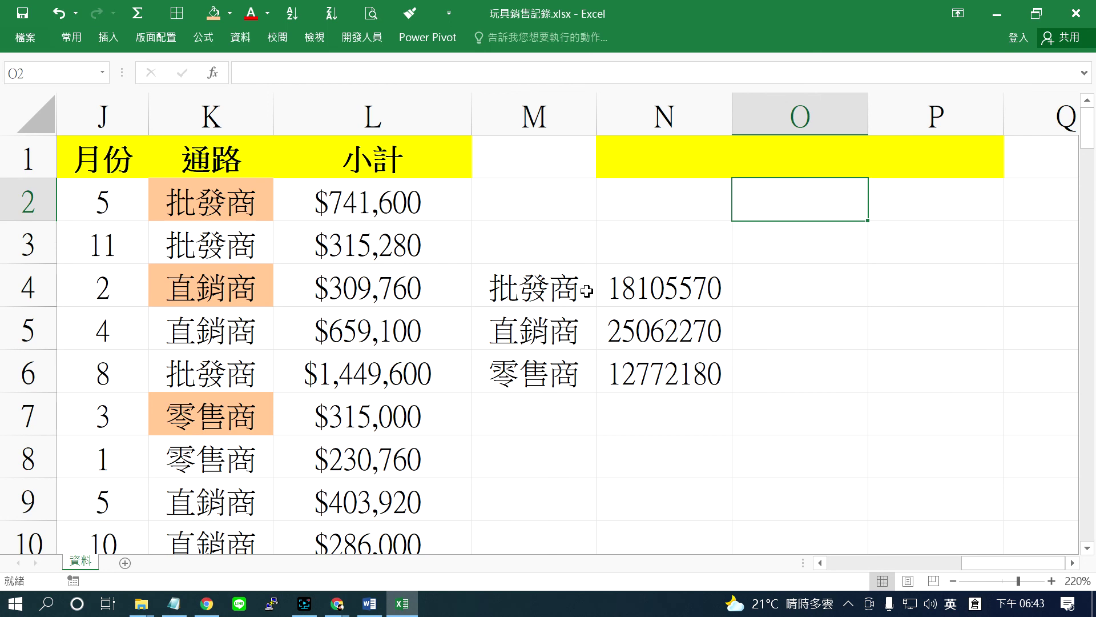